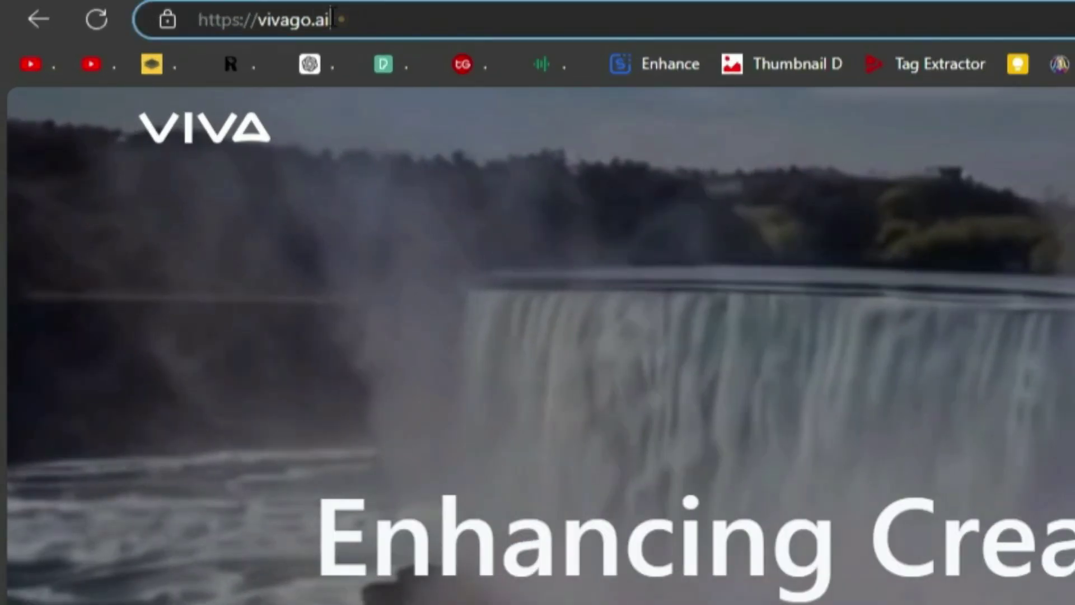
Load vivago.ai and look through its Video Generation, Text to Image and Other Tools sections.
click(338, 159)
scroll(203, 217, down, 10)
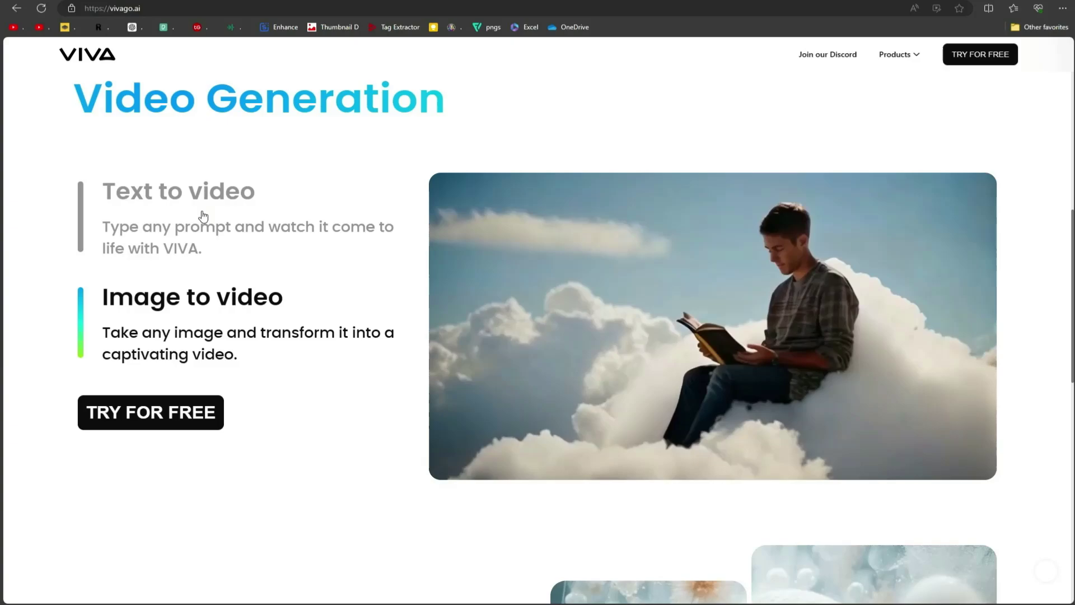
drag(49, 104, 462, 106)
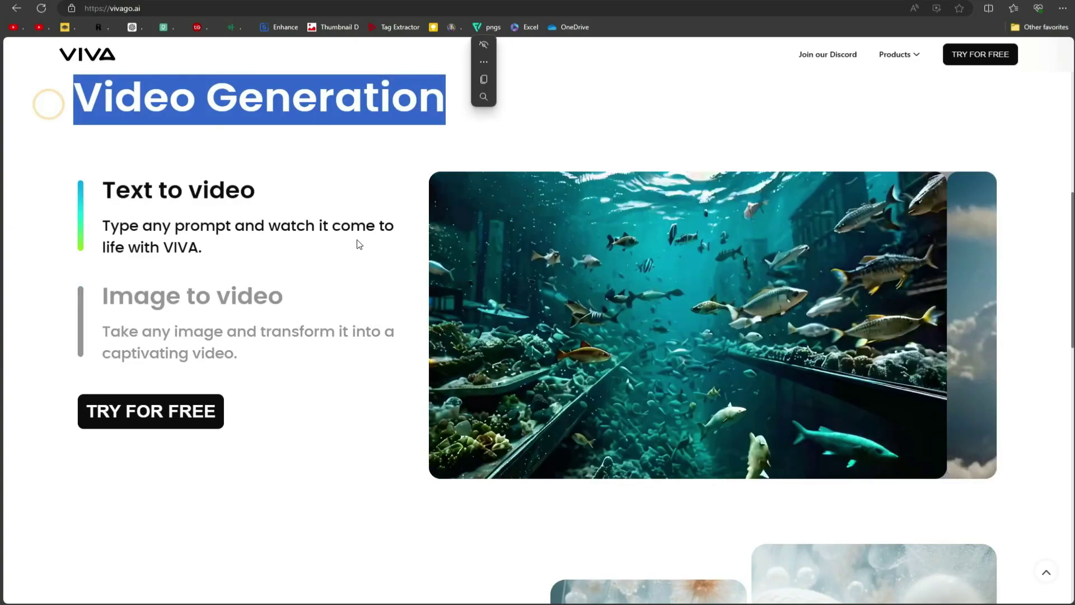
scroll(359, 245, down, 10)
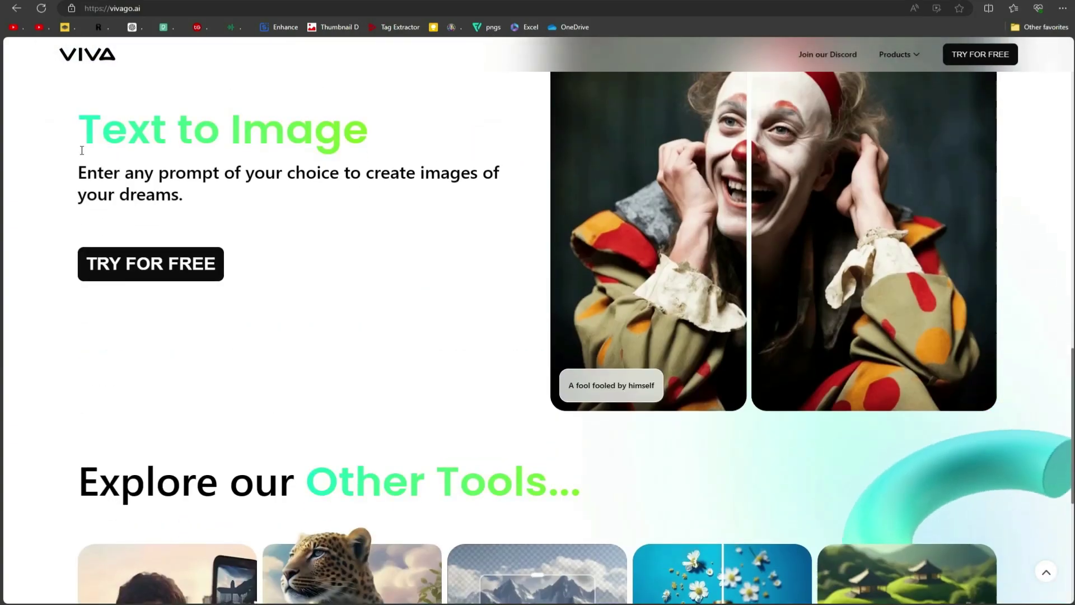
drag(81, 140, 413, 127)
scroll(439, 347, down, 6)
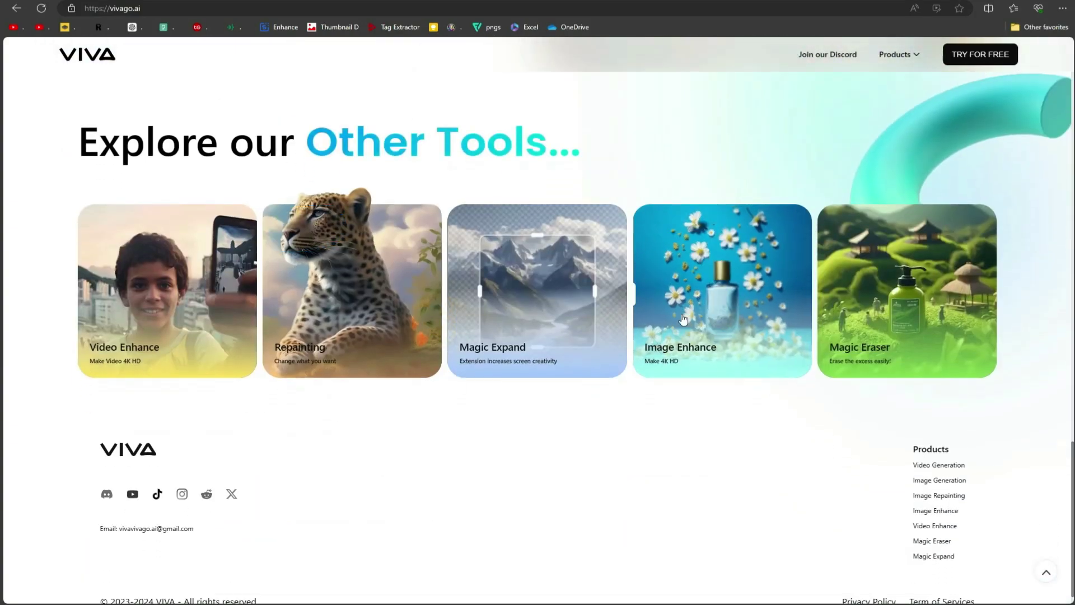
scroll(952, 304, up, 15)
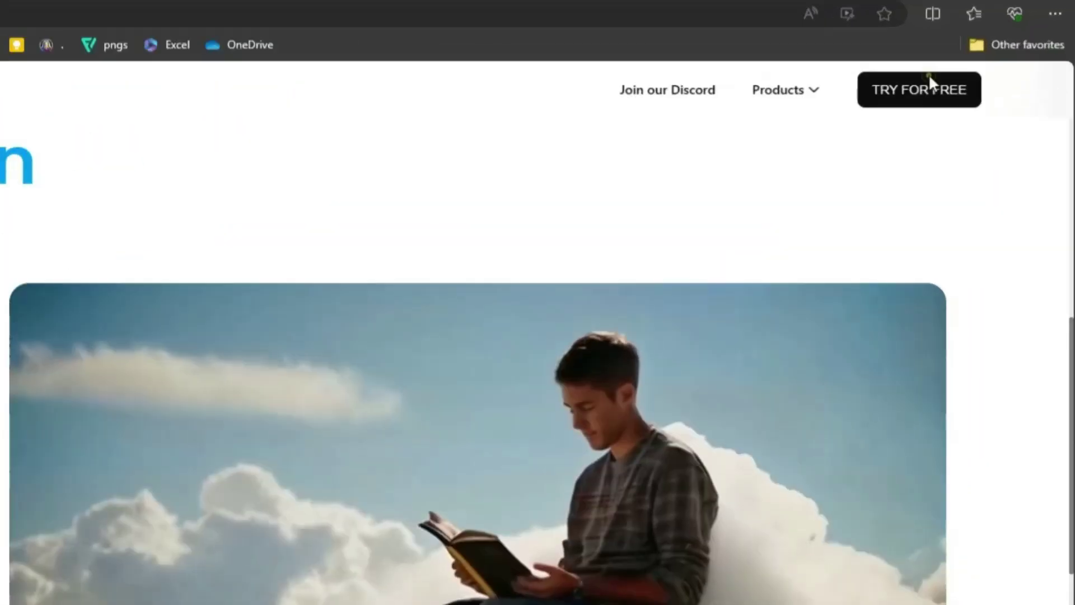
Start the free trial and sign in to VIVA with a Google account.
click(985, 51)
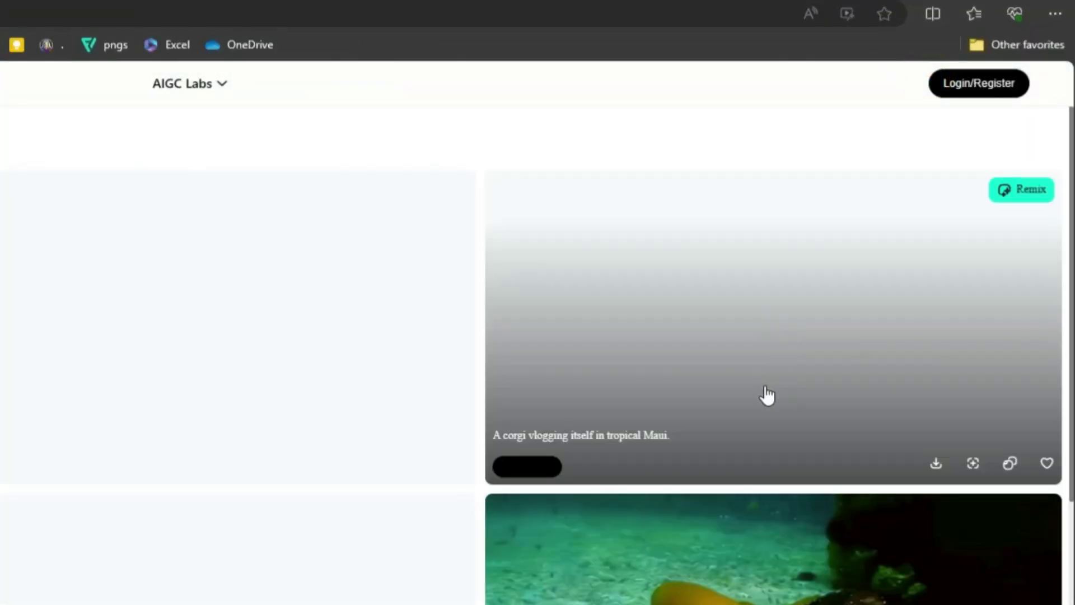
click(973, 85)
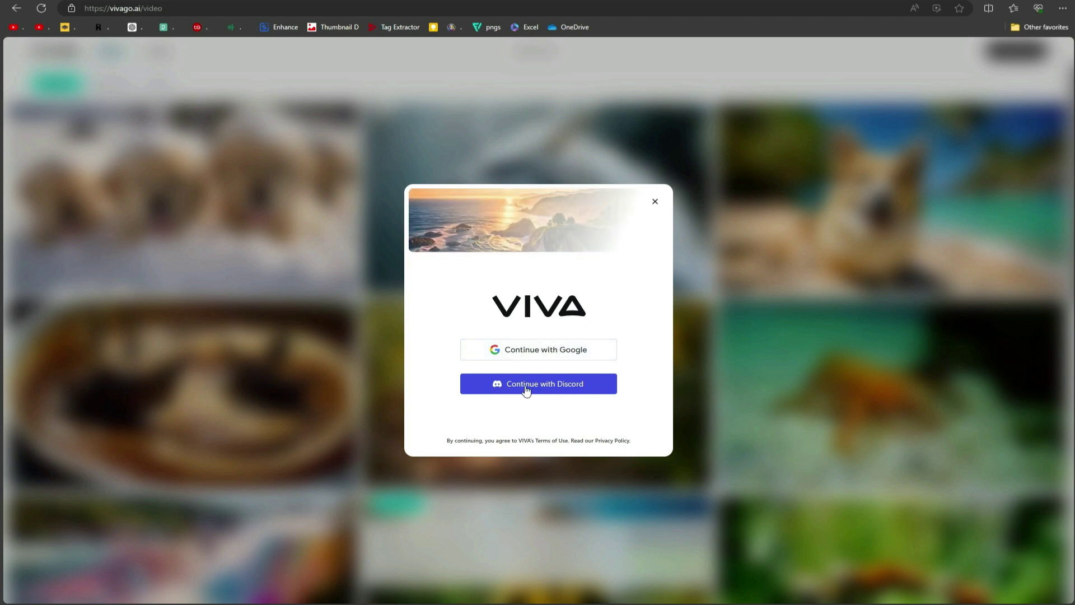
click(536, 350)
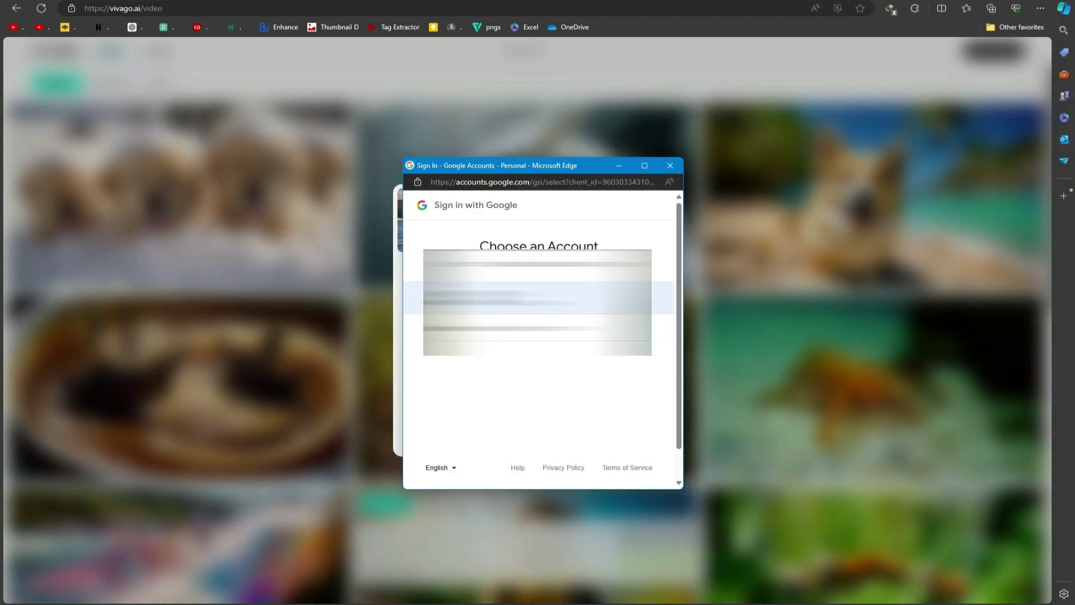
click(484, 302)
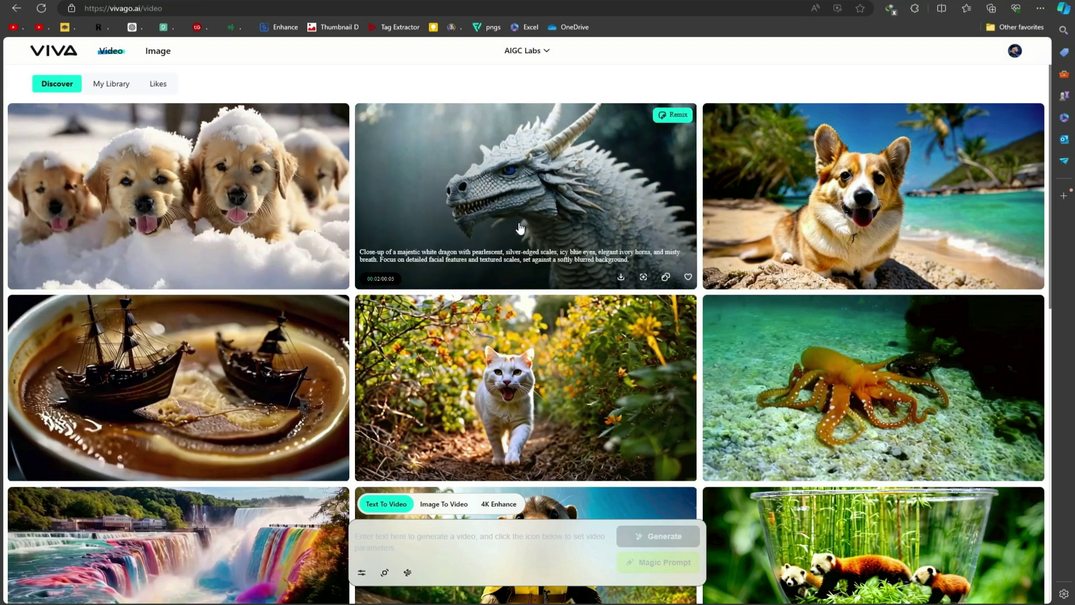
Look at both the Video and Image sections, finishing in the Image section.
mouse_move(94, 185)
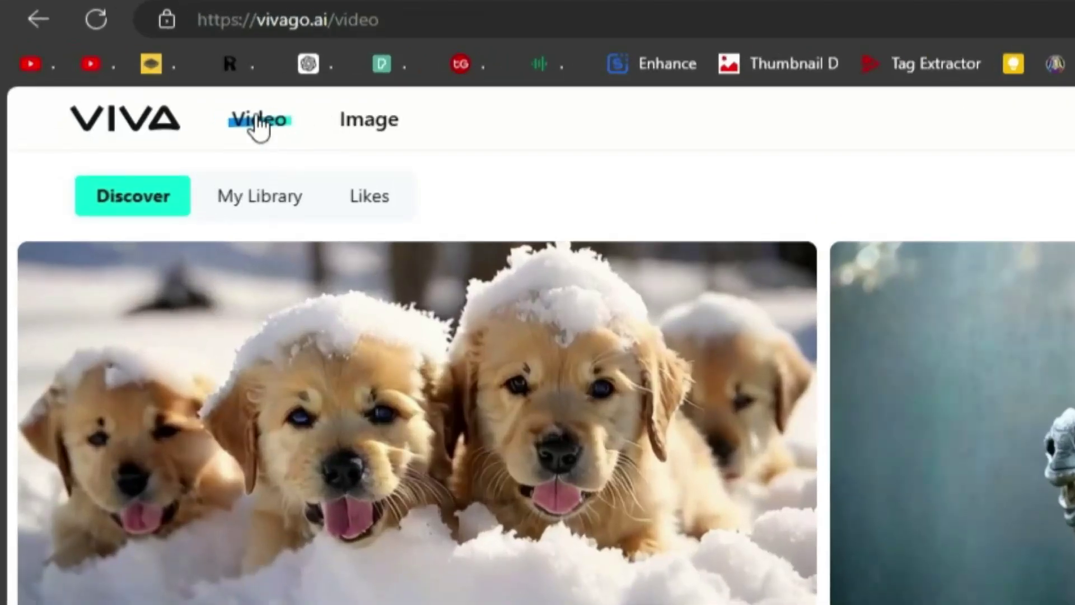
click(358, 119)
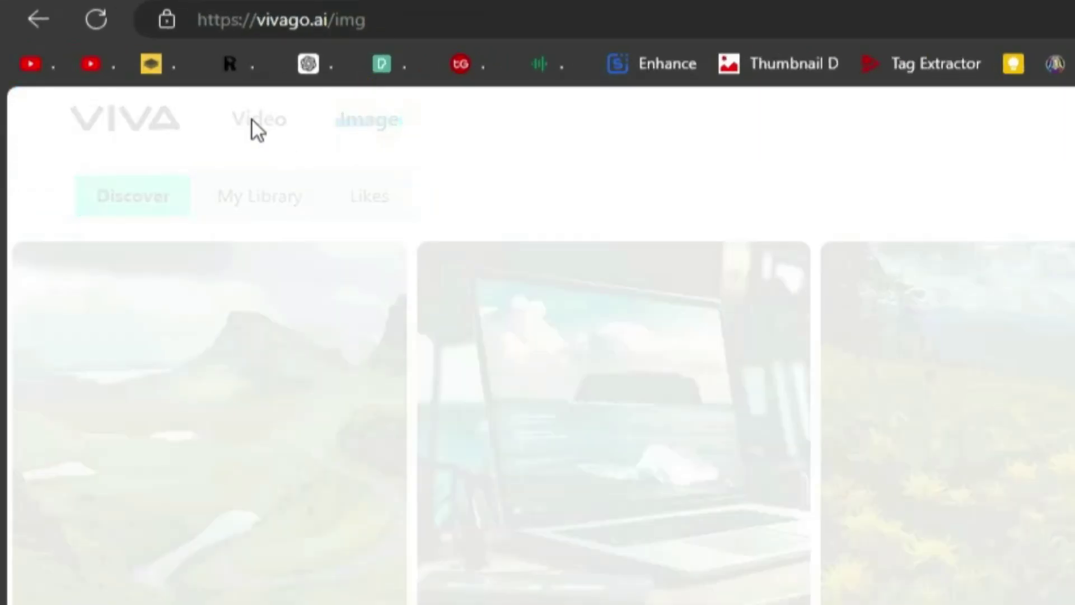
click(254, 119)
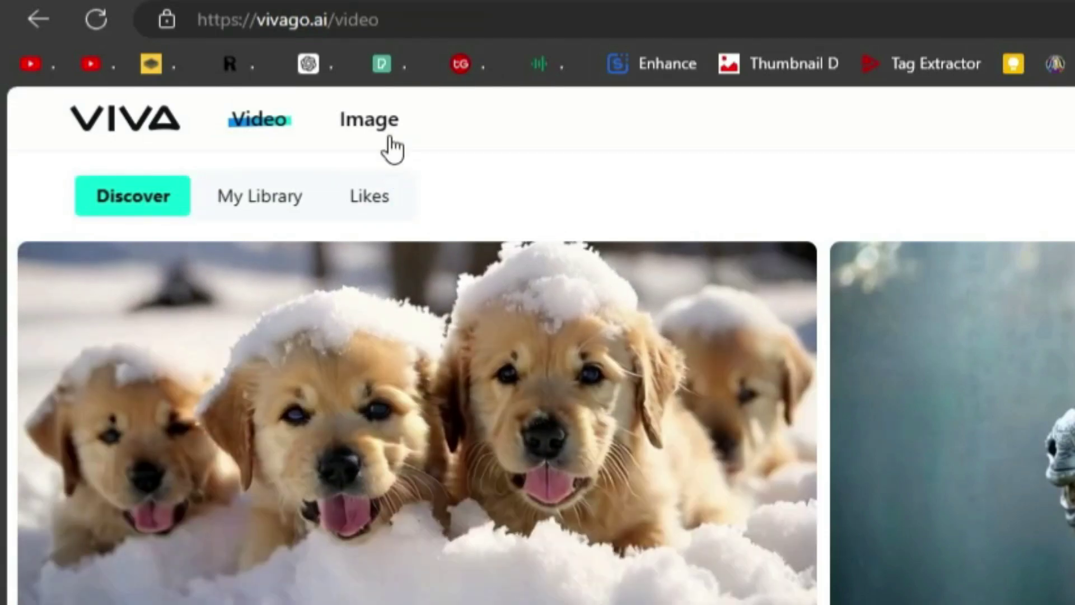
click(387, 138)
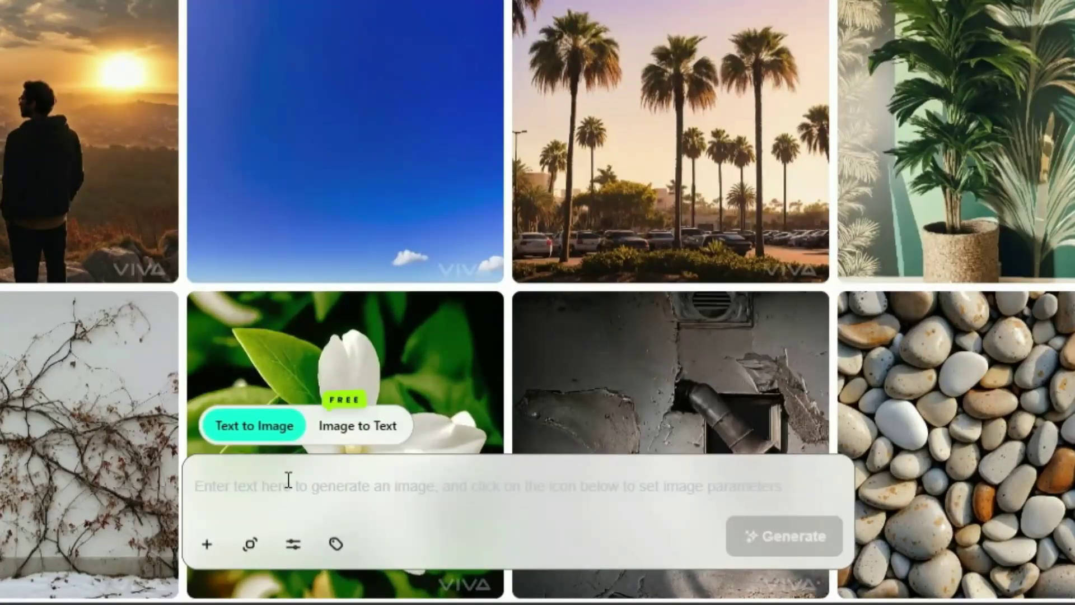
Look through the prompt tag categories from Composition to Lighting, including the list of lighting tags.
click(288, 480)
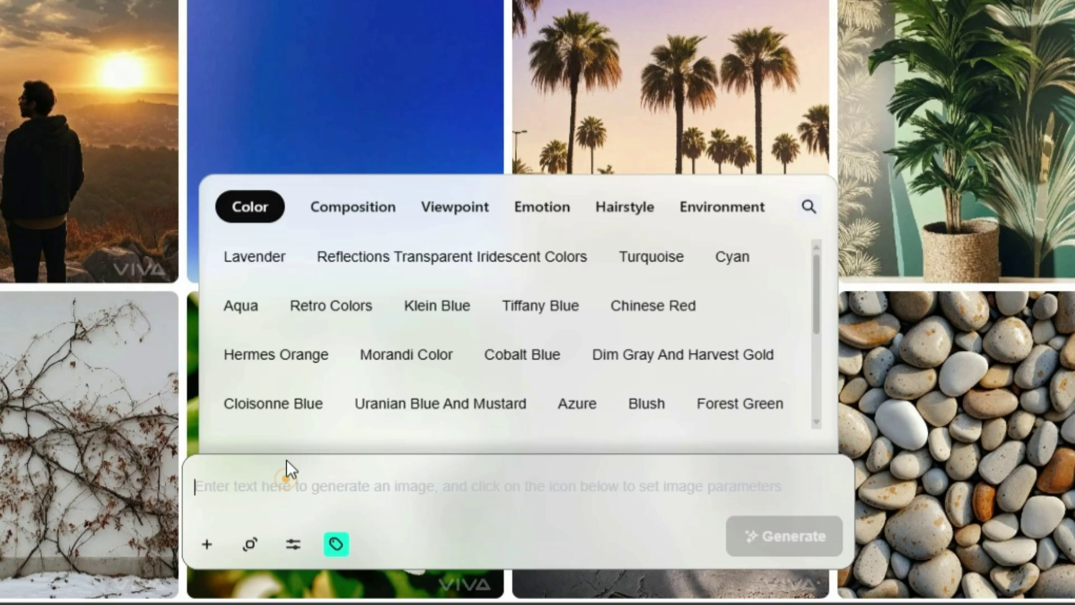
click(364, 210)
click(448, 210)
click(542, 209)
click(624, 208)
click(683, 210)
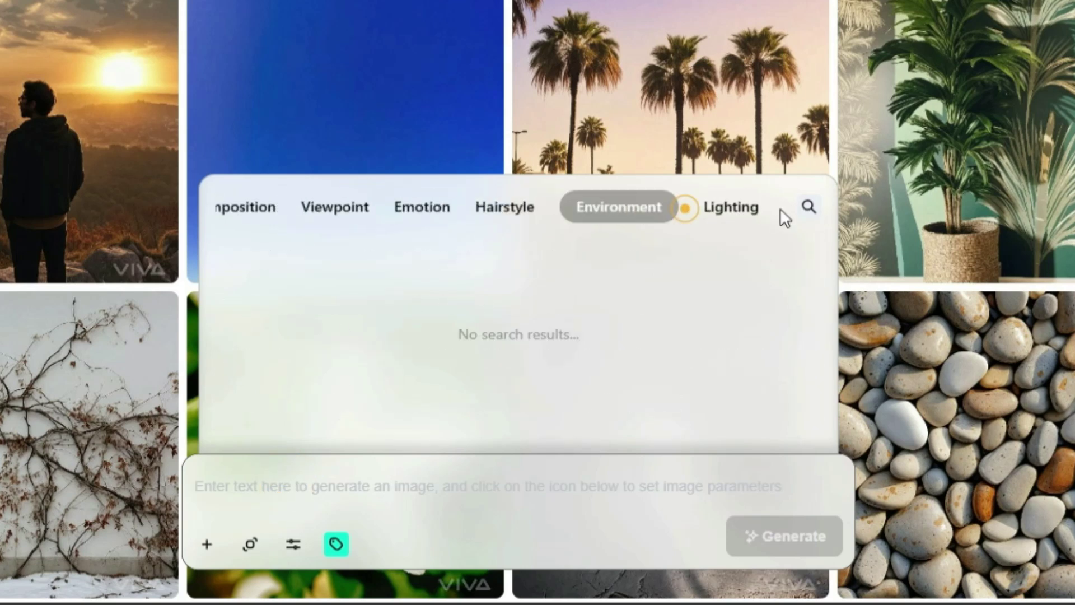
click(384, 208)
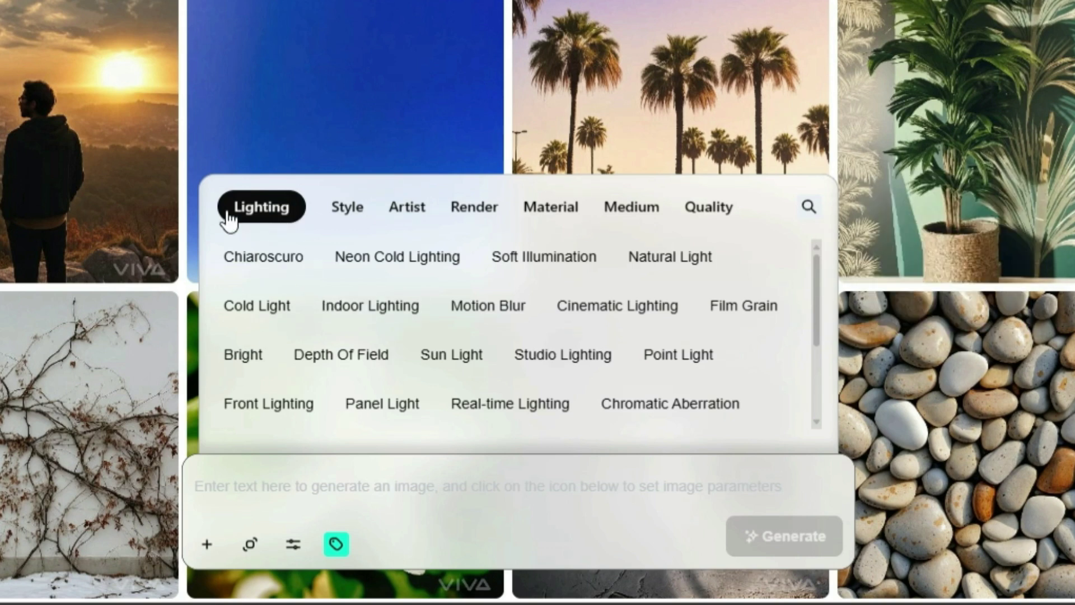
scroll(326, 442, down, 5)
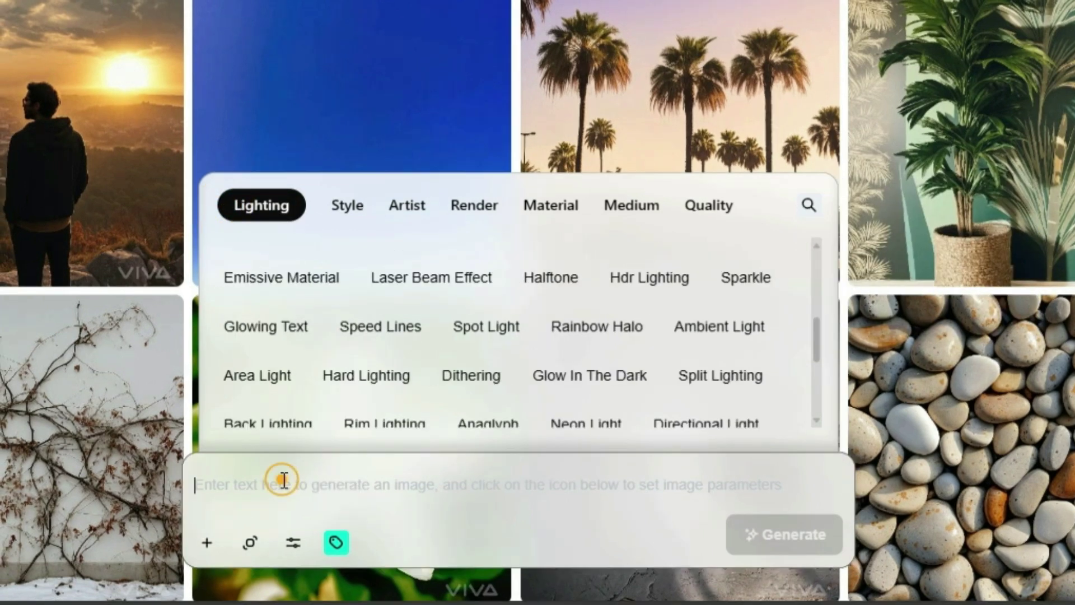
Enter the image prompt "a girl walking in mountains" and add the Cyan color tag.
text(a)
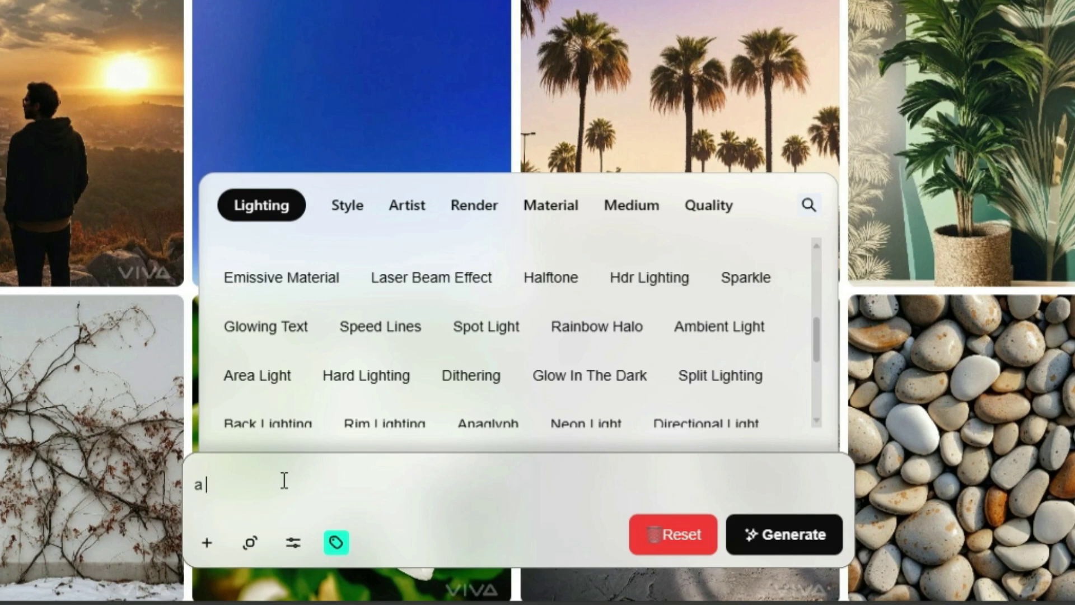
text( girl walking in mountains)
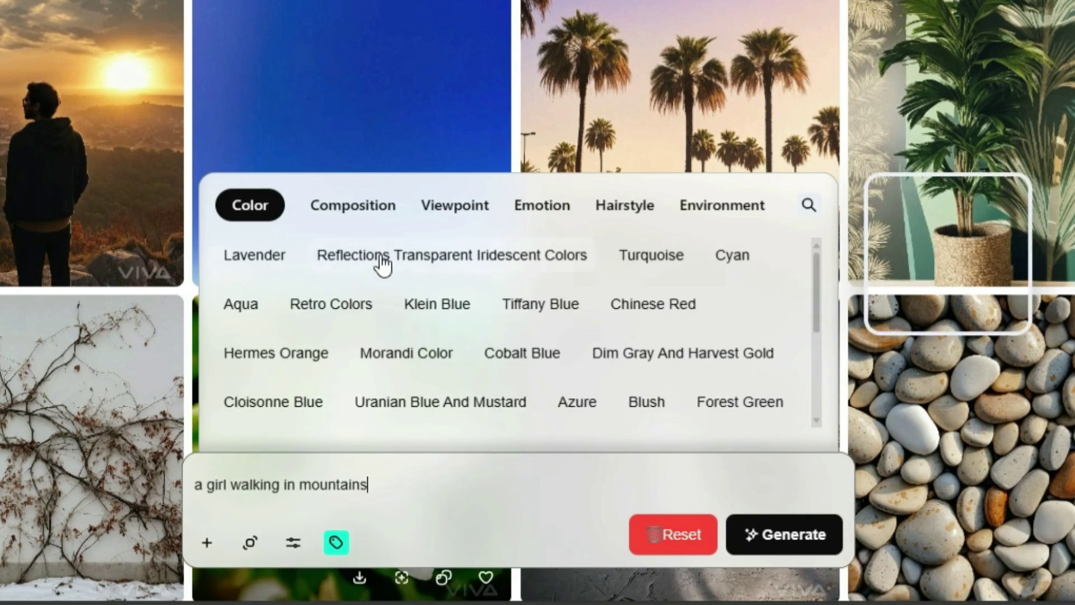
mouse_move(371, 262)
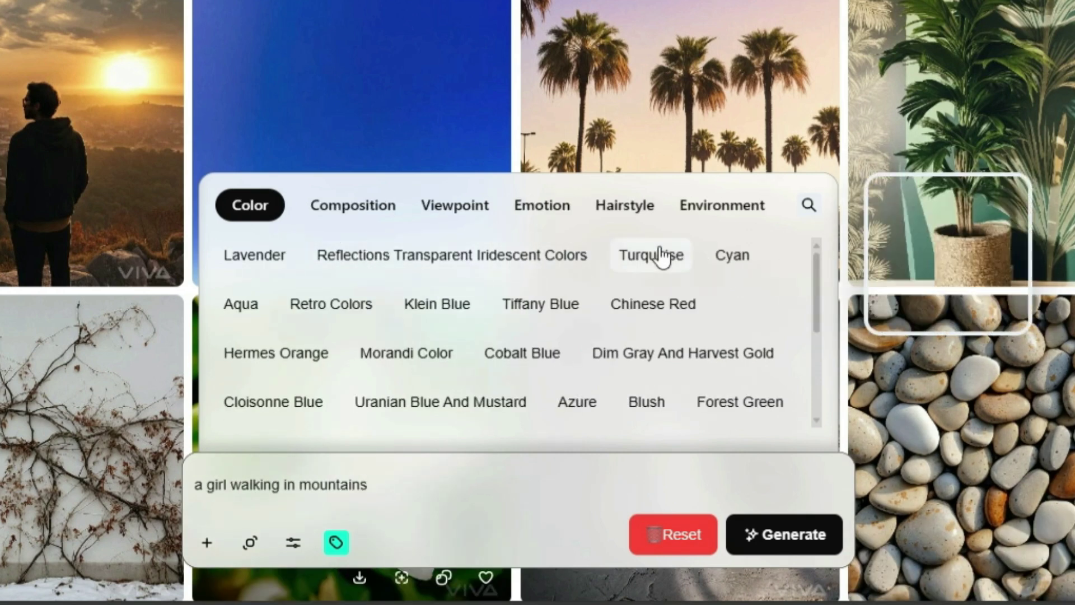
mouse_move(662, 255)
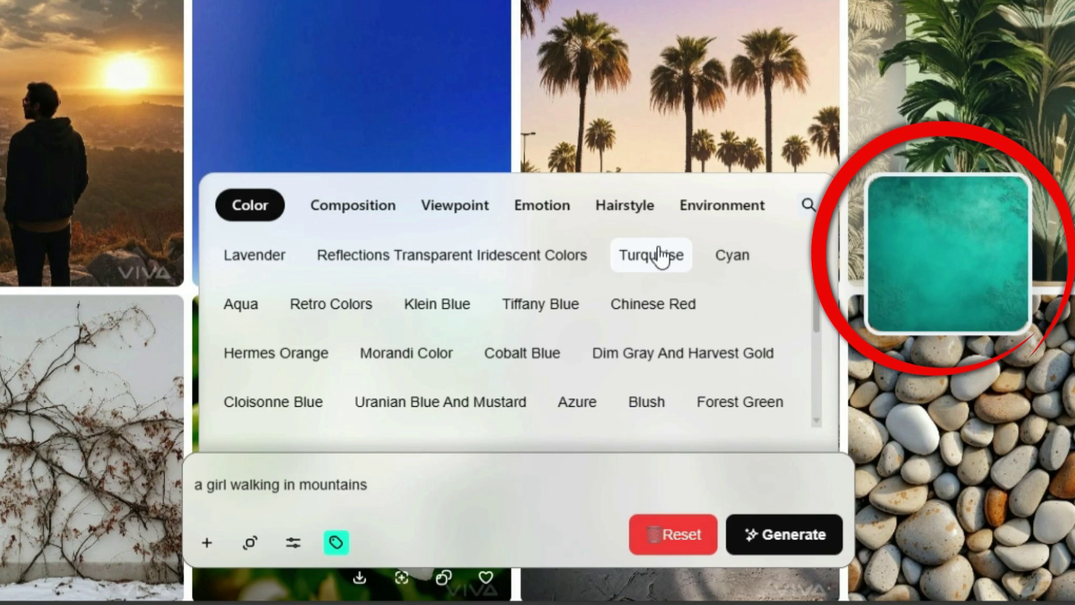
mouse_move(636, 305)
click(732, 255)
Add the Close Up composition, Face Shot viewpoint and Blush Face emotion tags to the prompt.
click(353, 153)
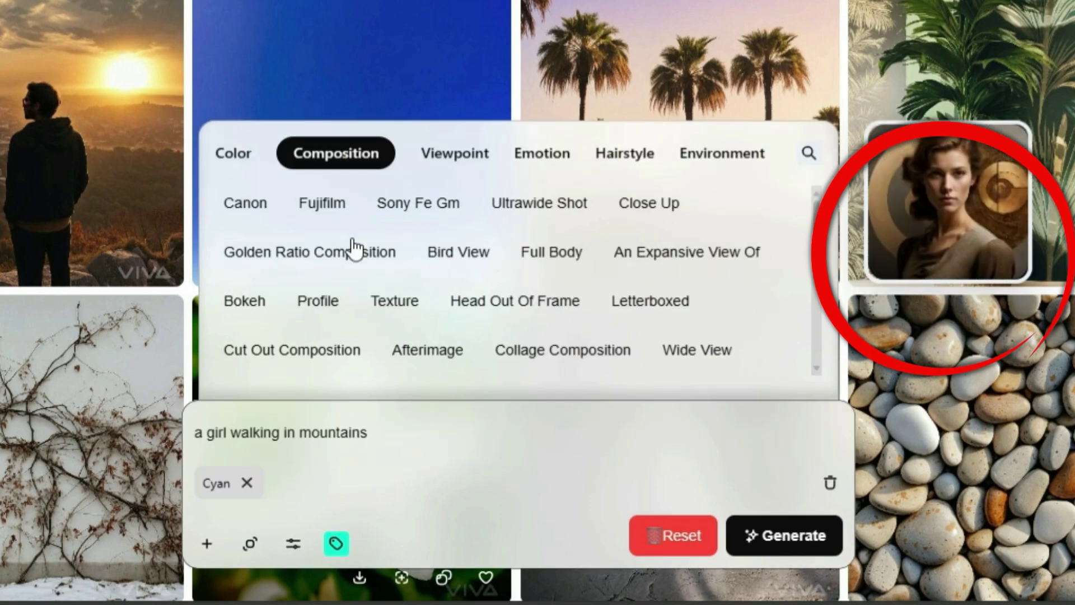
click(648, 202)
click(457, 154)
click(498, 205)
click(539, 153)
click(527, 207)
Add the Short Ponytail, Mountain, Panel Light, Realistic and Ultra Hd tags to the prompt.
click(624, 153)
click(382, 309)
click(347, 112)
click(358, 162)
click(407, 113)
click(631, 113)
click(708, 113)
click(250, 163)
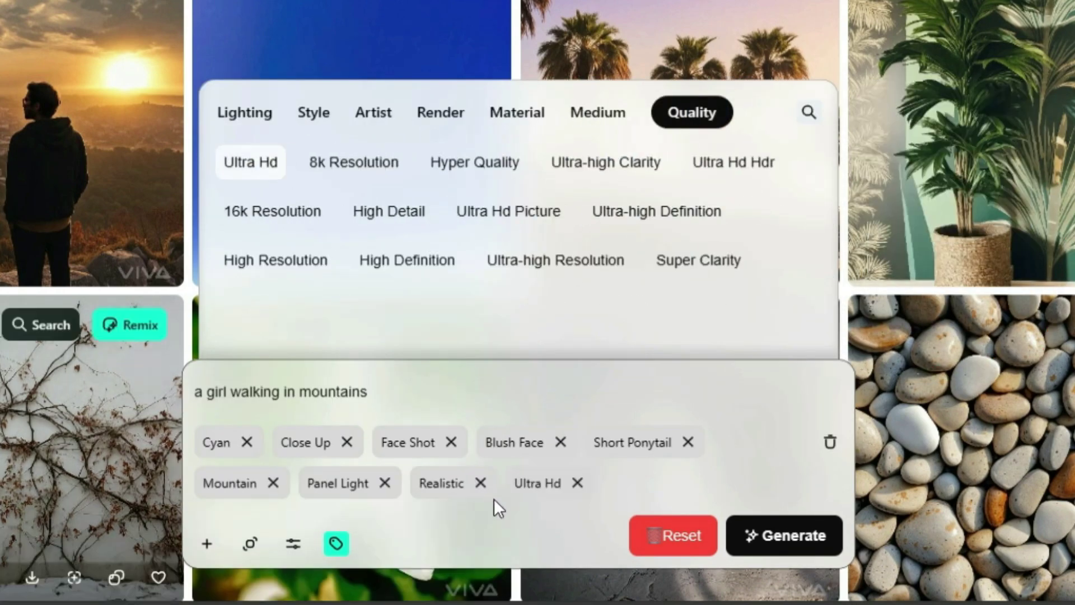
Set the aspect ratio to 16:9 and the image count to 4, and generate the images.
click(250, 543)
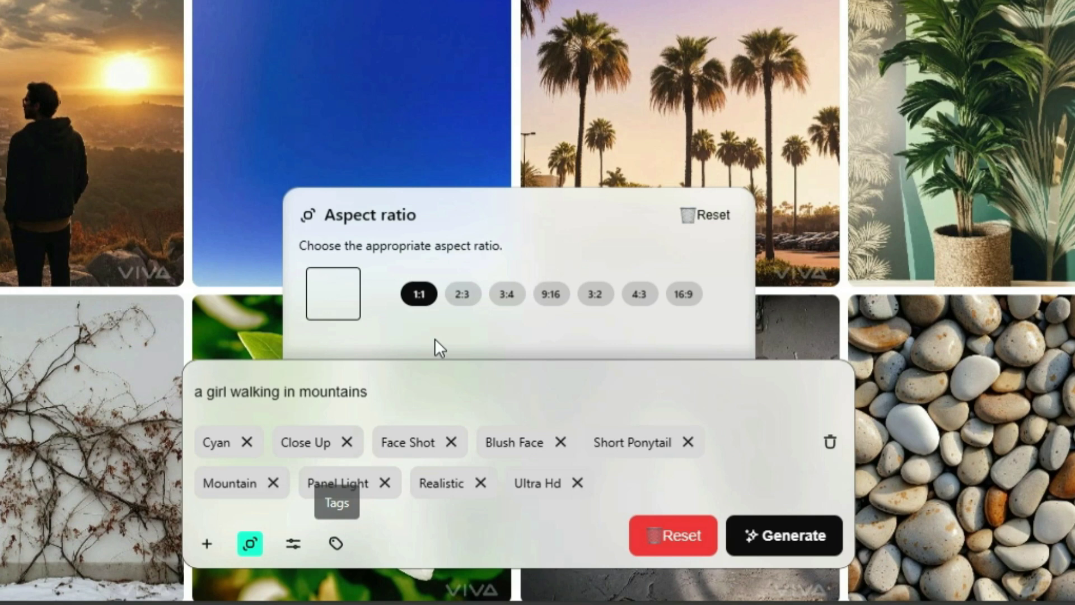
click(681, 297)
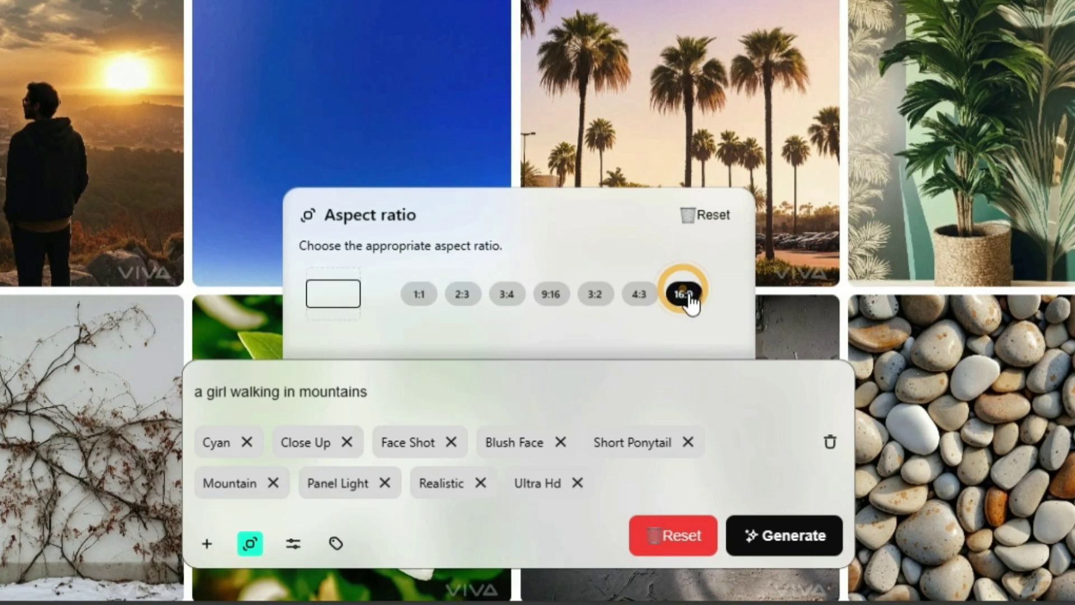
click(296, 545)
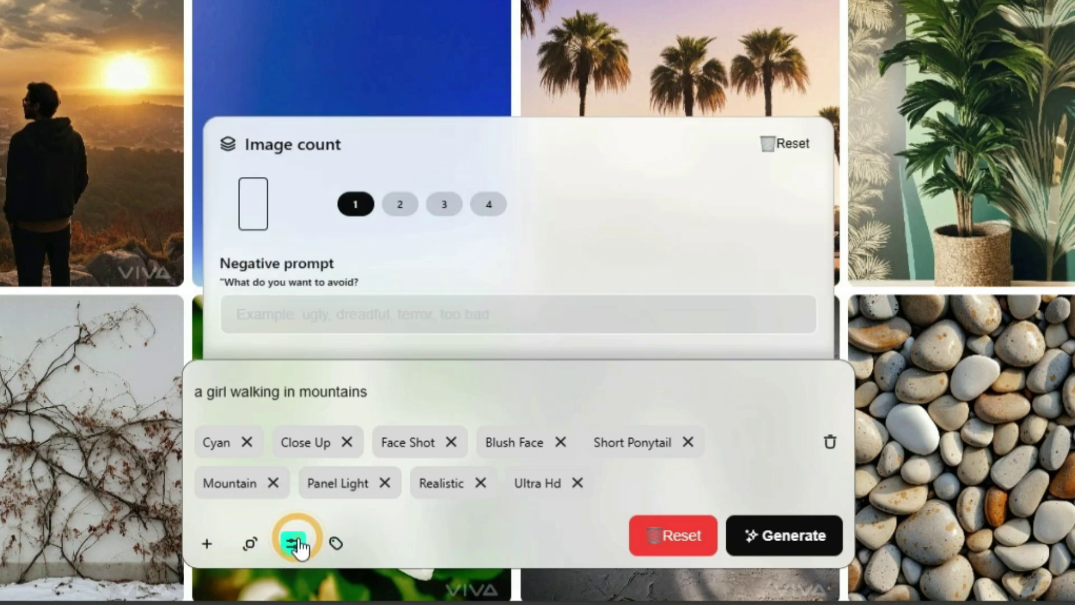
click(489, 204)
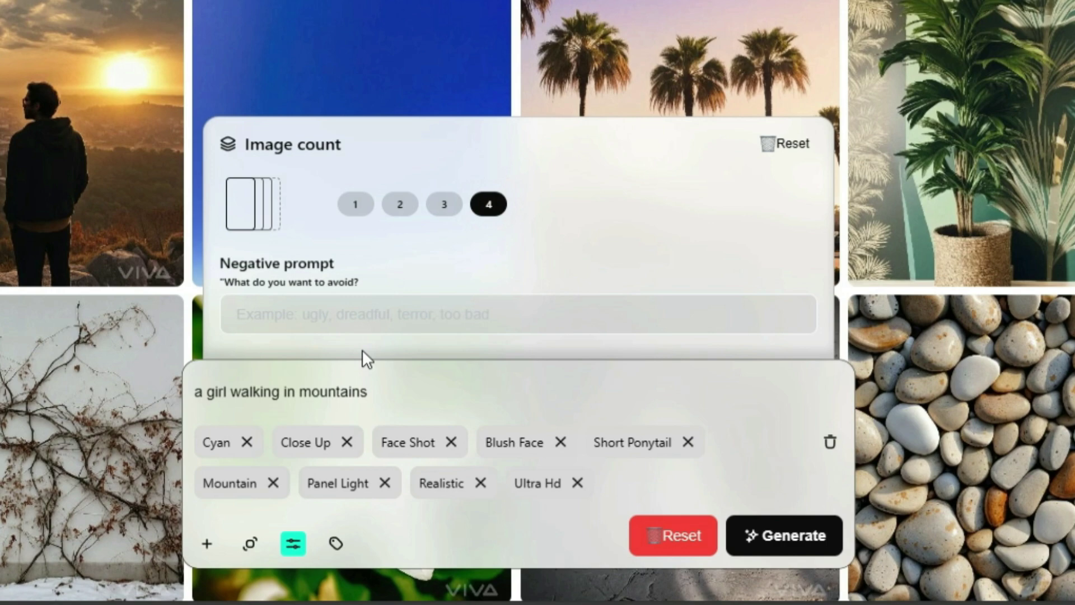
click(756, 533)
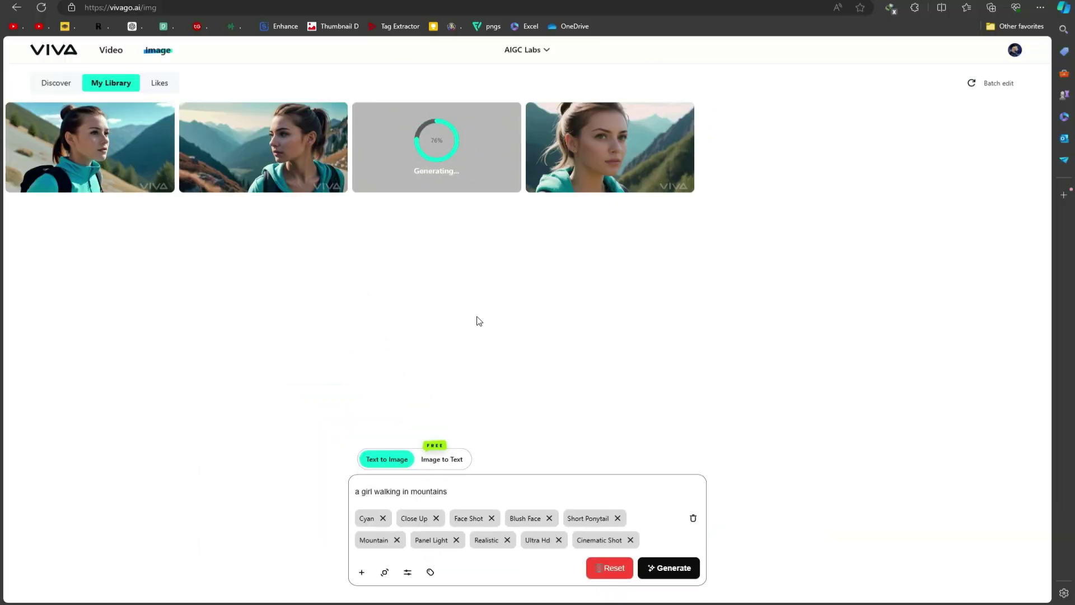
Preview the generated images, download the one of the girl with the backpack, and open it for Repainting.
click(100, 148)
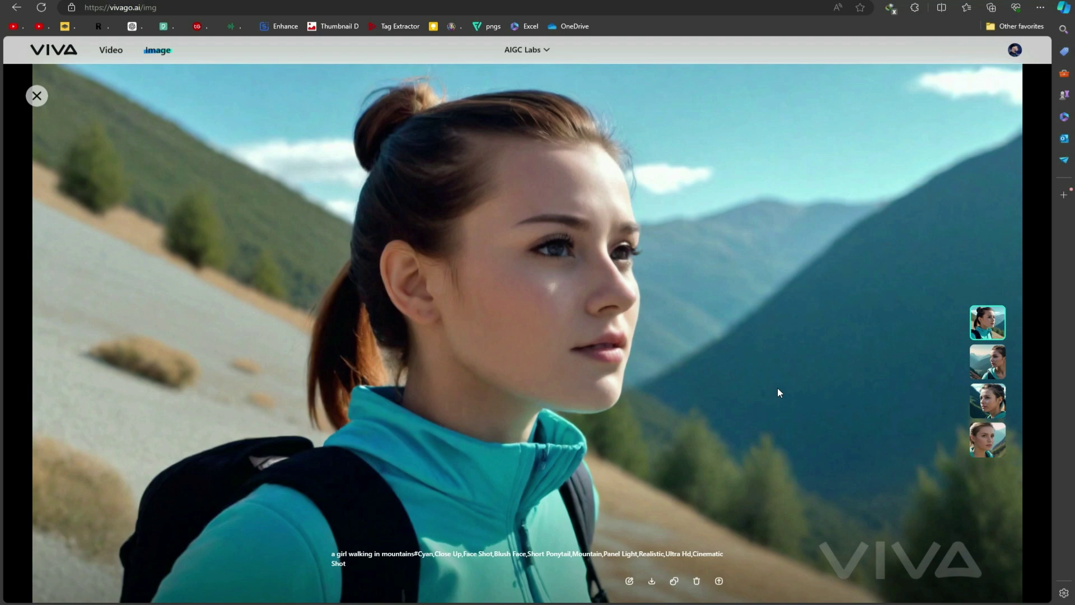
click(996, 364)
click(998, 367)
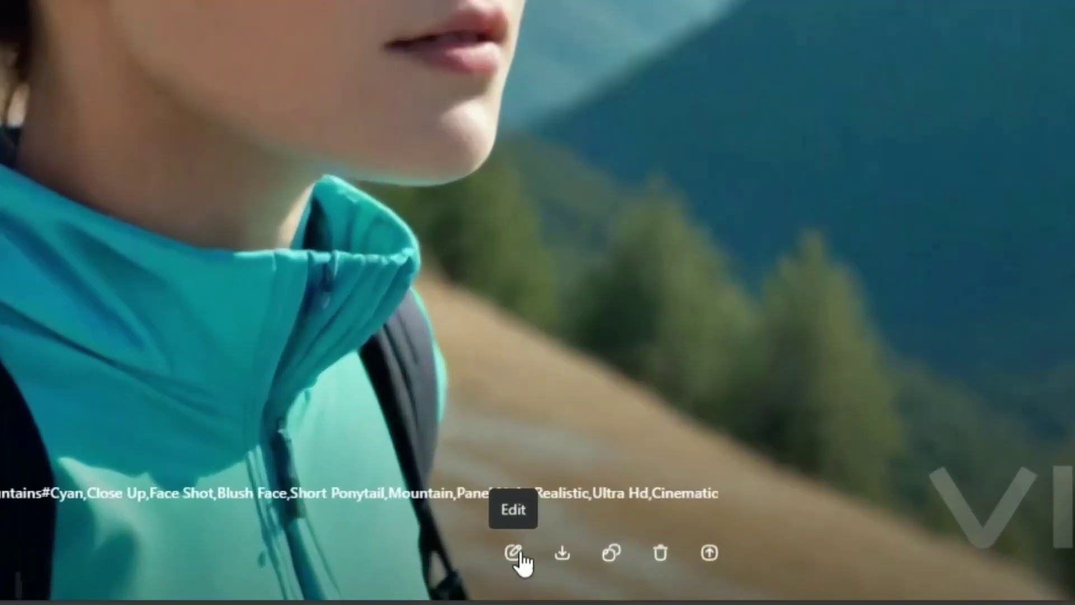
click(561, 557)
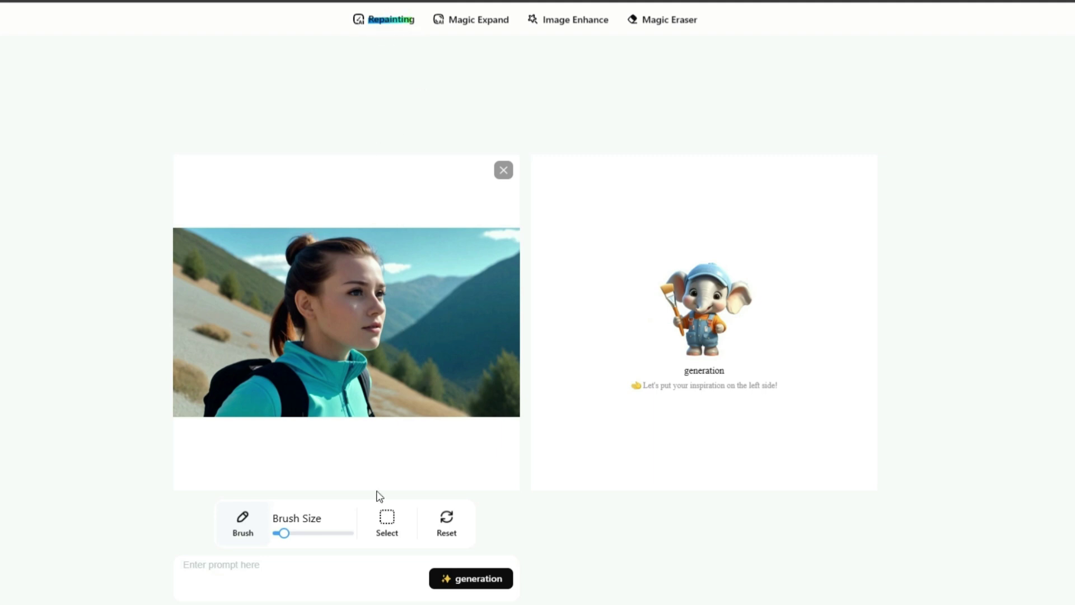
Mask the image's lower-right corner with a size 40 brush and generate a repaint with the prompt "add a car".
drag(285, 532, 402, 543)
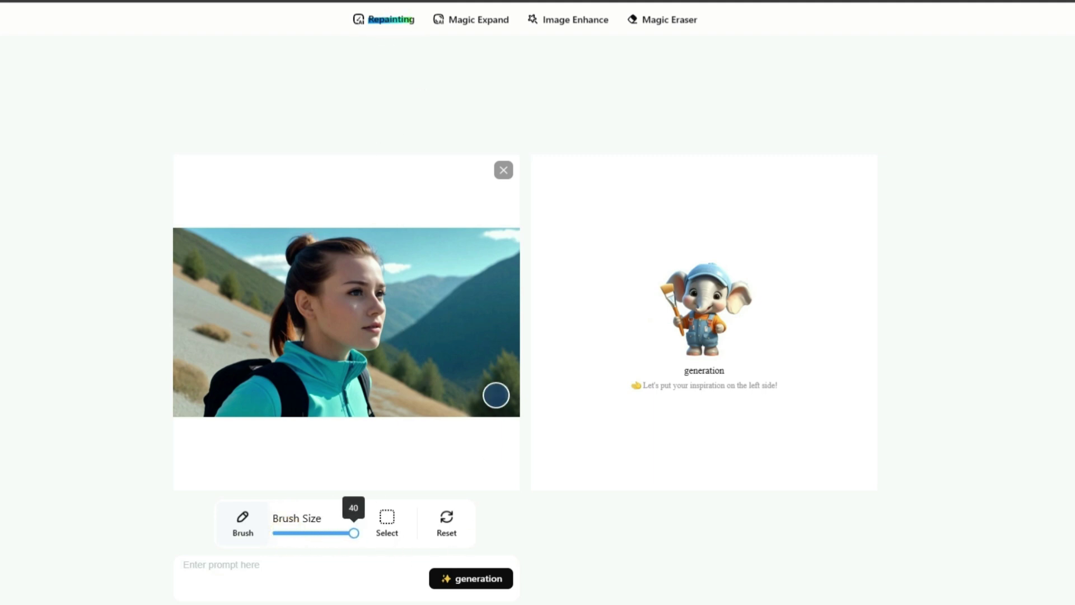
mouse_move(496, 396)
mouse_down()
mouse_move(408, 380)
mouse_move(408, 427)
mouse_move(513, 387)
mouse_move(412, 389)
mouse_up()
click(270, 558)
text(add a car)
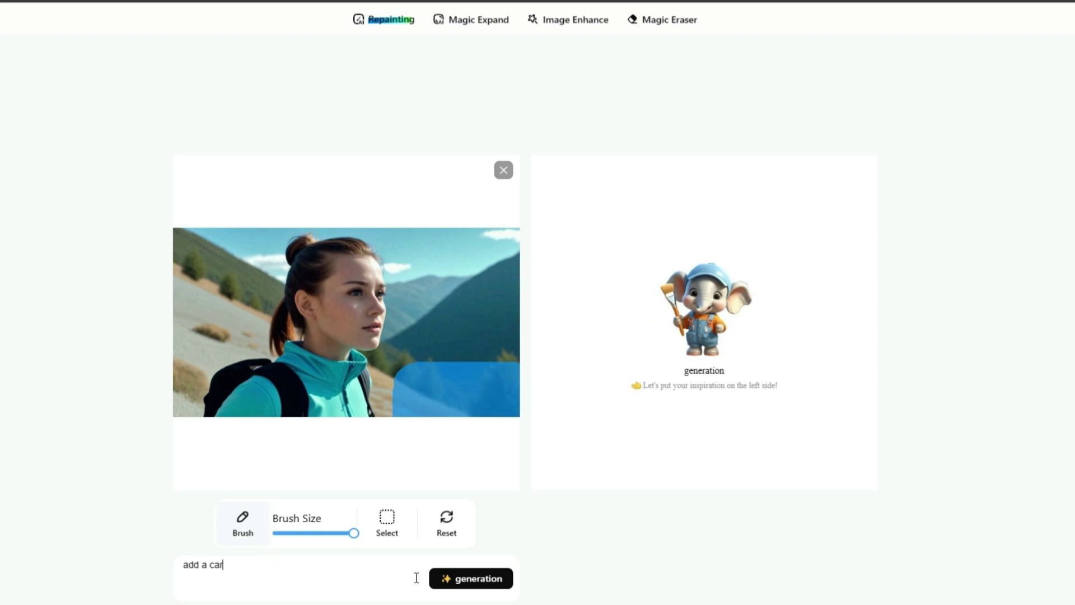
click(463, 577)
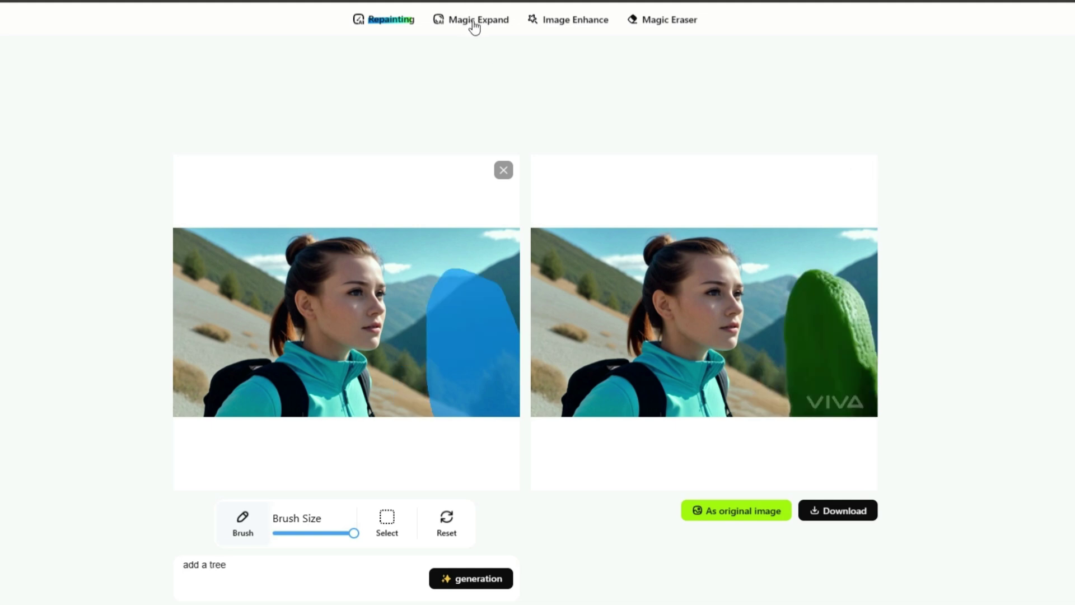
Extend the image's surroundings with Magic Expand at a multiple of 2x.
click(475, 25)
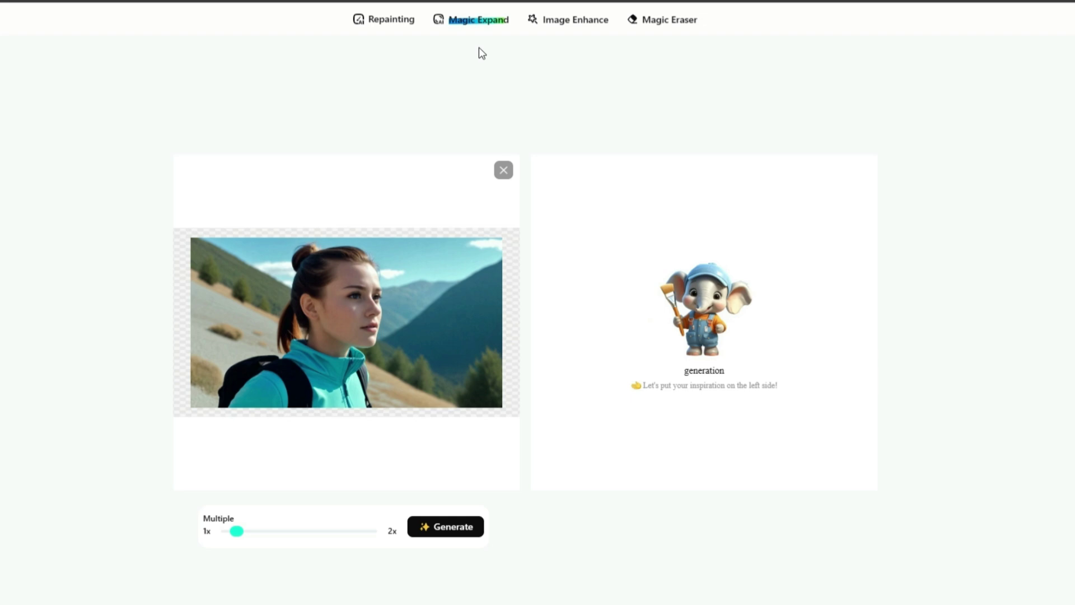
drag(238, 532, 377, 530)
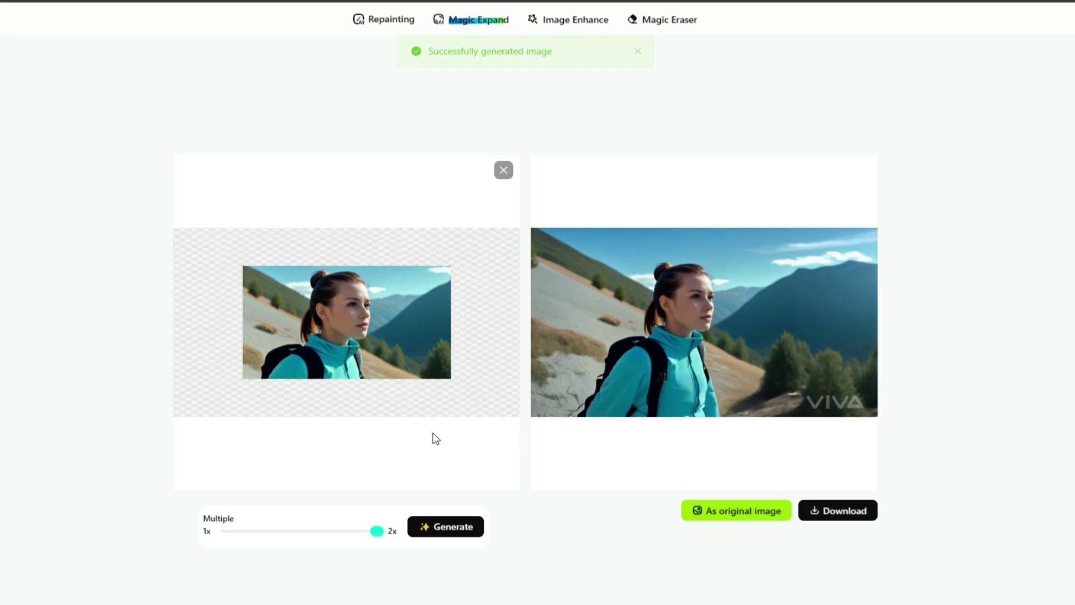
Preview the Magic Expand result and download it.
click(751, 344)
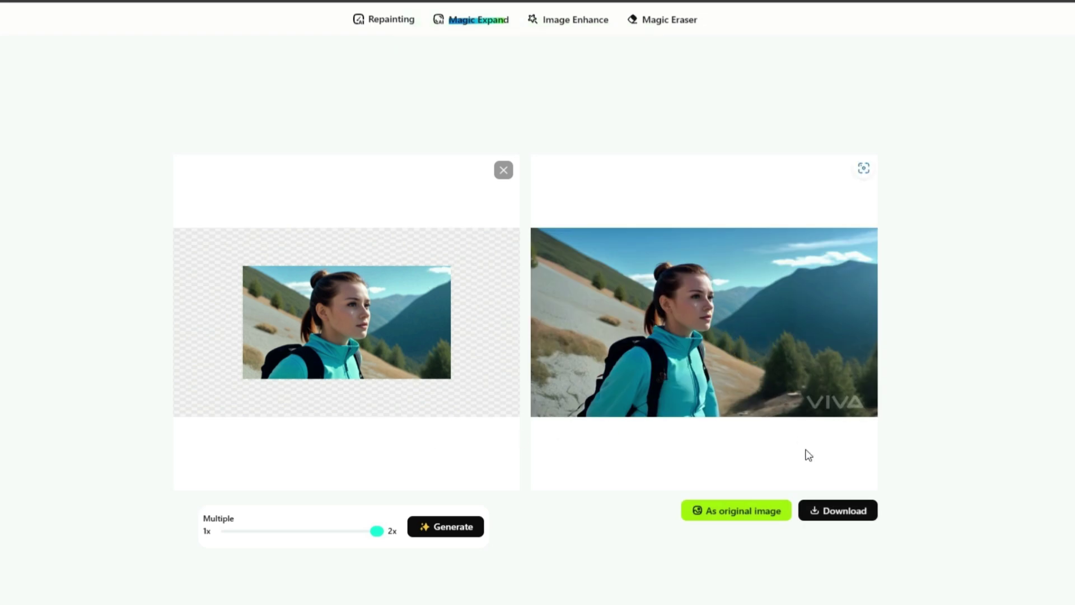
click(836, 508)
Upload the image of the girl with the backpack to Image Enhance, upscale it 2x, and download the result for inspection.
click(565, 24)
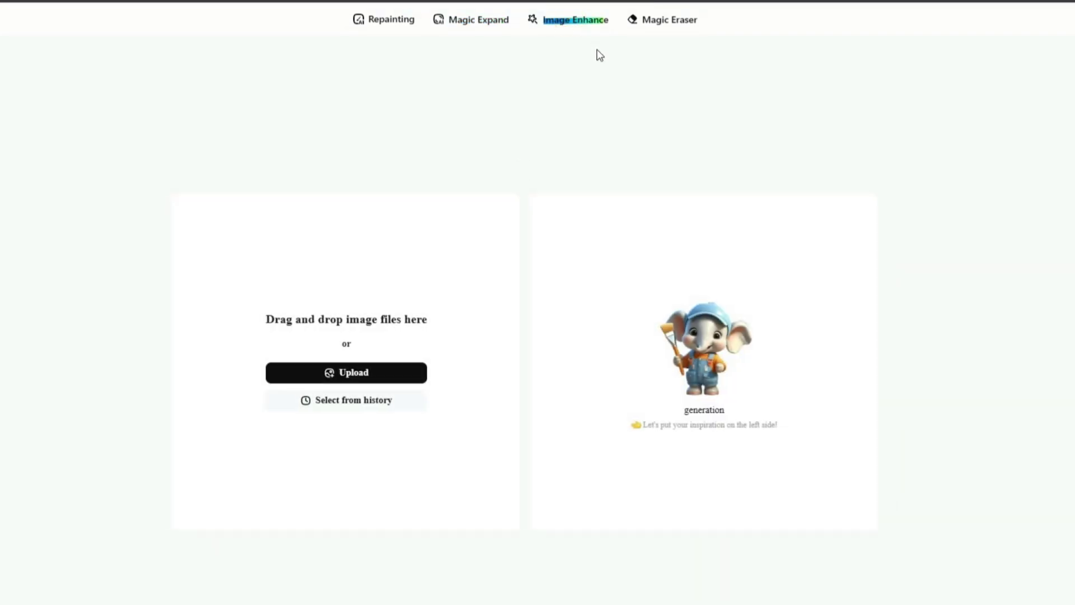
click(384, 373)
click(129, 120)
double_click(133, 98)
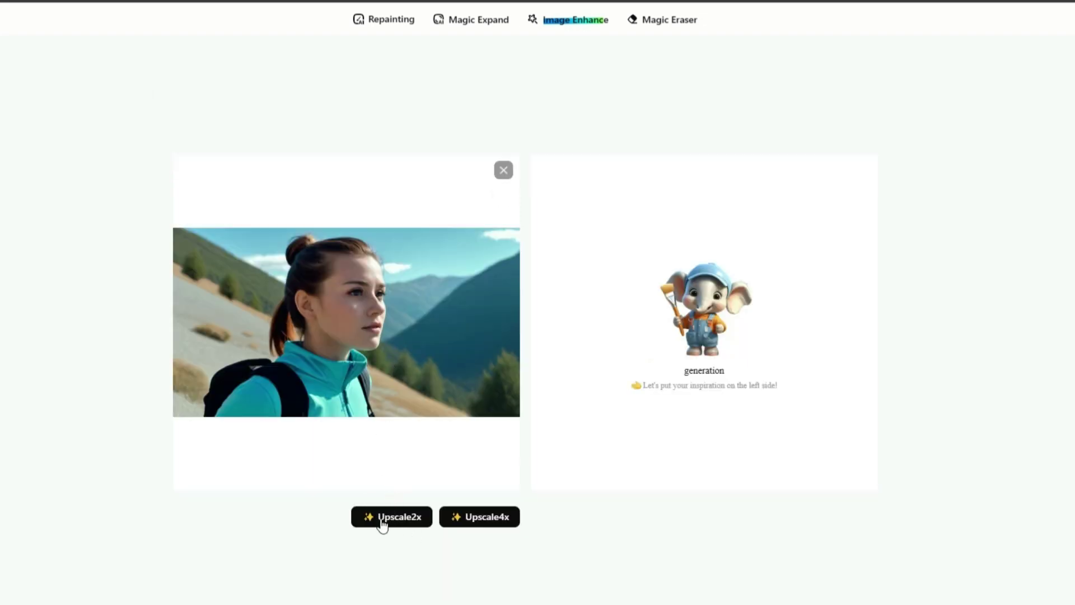
click(386, 516)
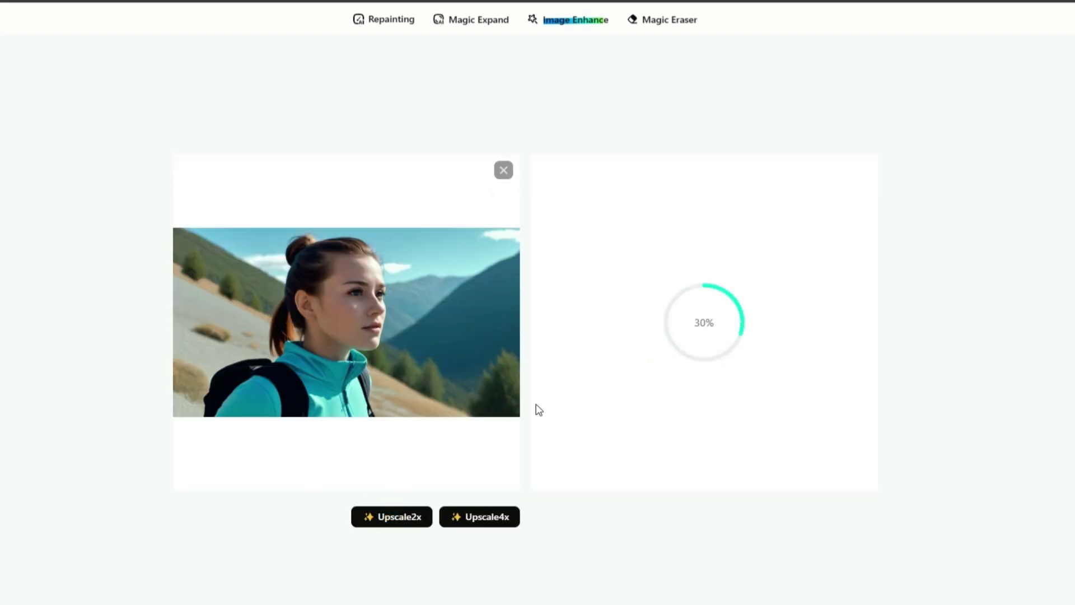
click(851, 514)
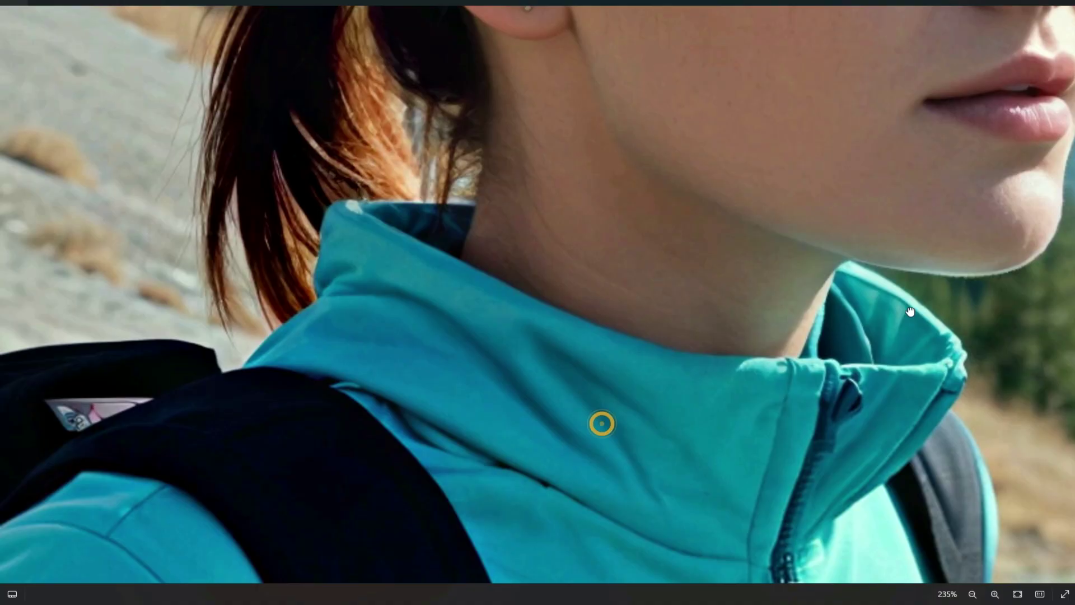
scroll(600, 422, down, 5)
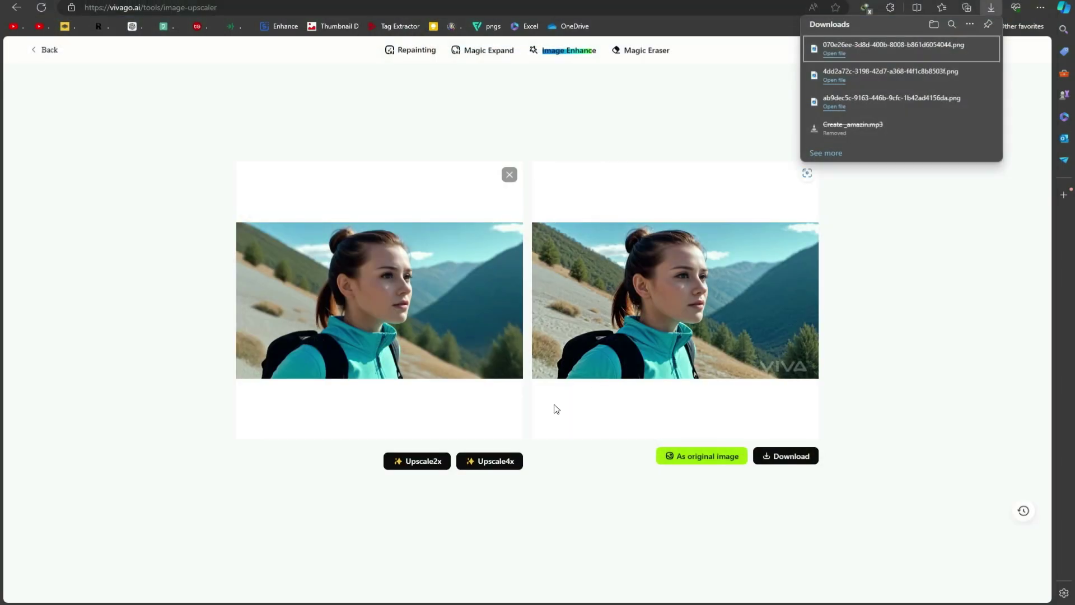
Upscale the same image 4x and examine the downloaded result's facial details up close.
click(495, 462)
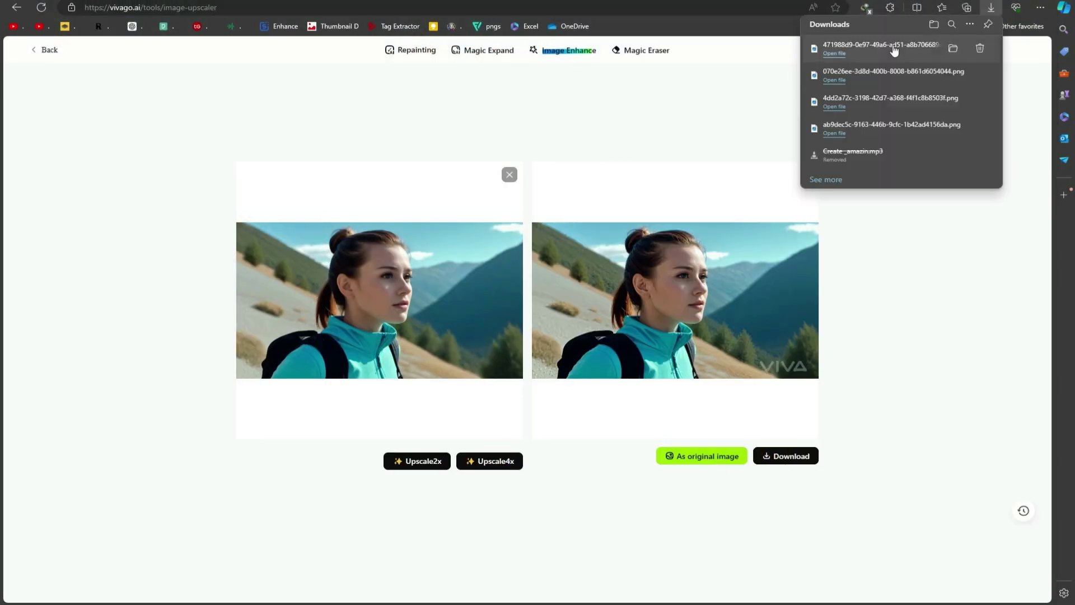
click(889, 48)
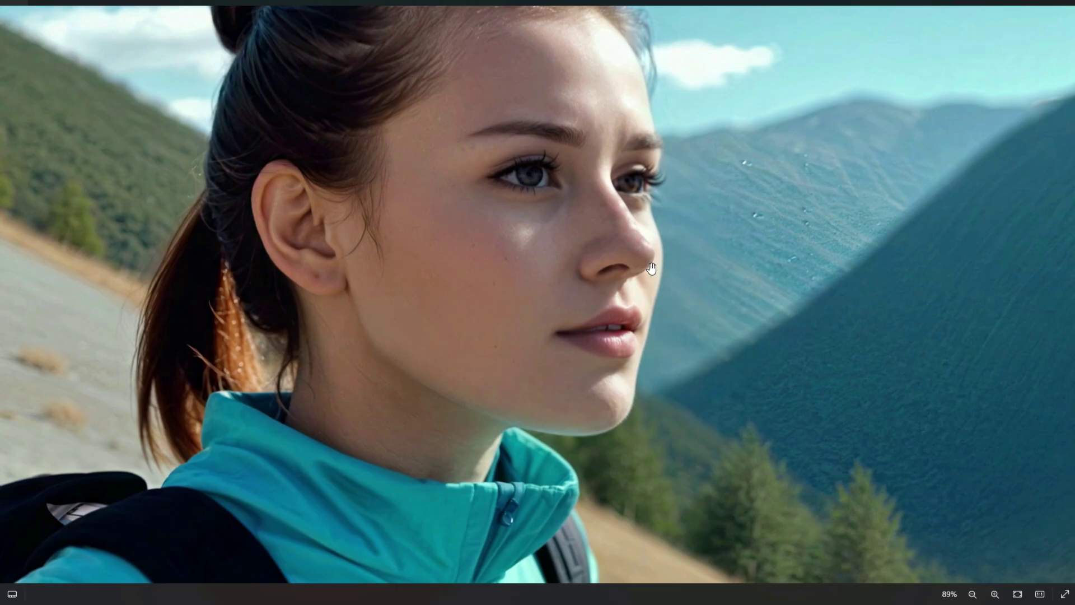
scroll(550, 238, up, 3)
drag(659, 121, 660, 279)
scroll(560, 235, up, 3)
scroll(235, 389, down, 4)
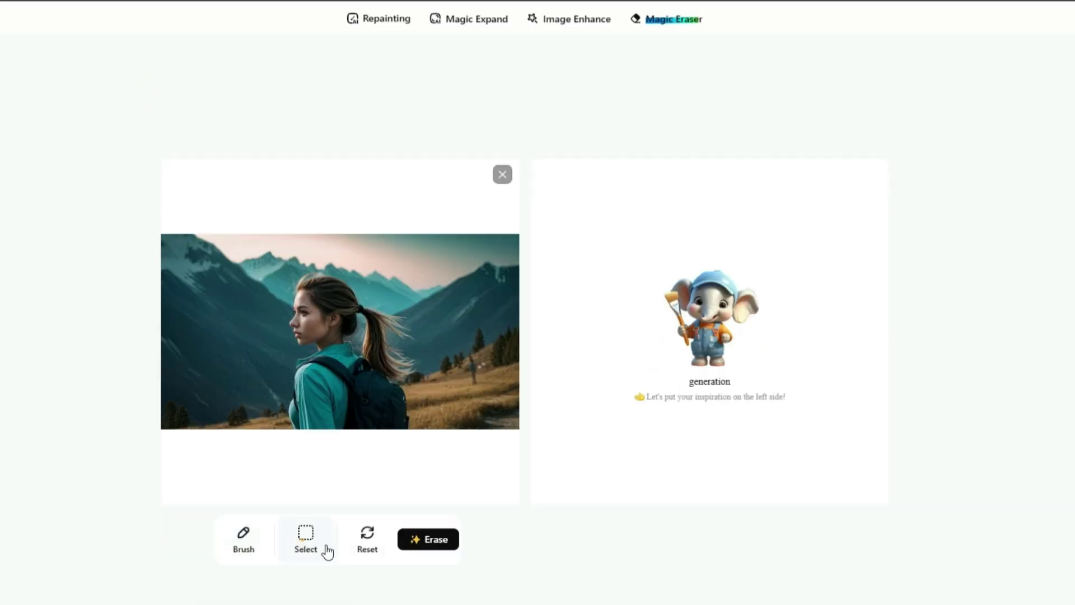
Select the girl with the backpack in the Magic Eraser image using a rectangular selection and erase her.
drag(292, 305, 409, 428)
click(434, 542)
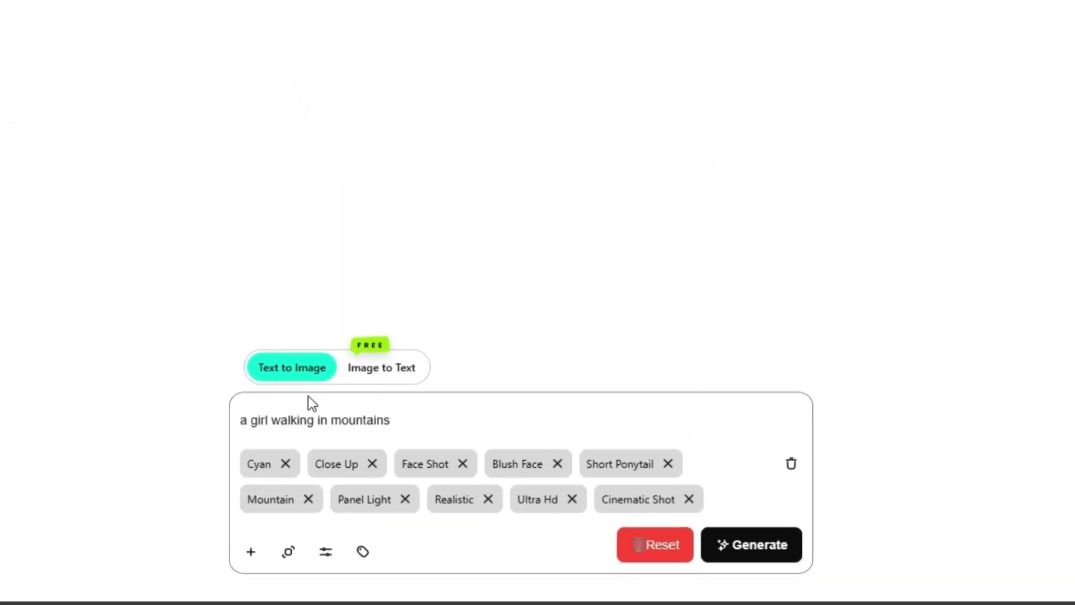
Upload wallpaper-pc22 for Image to Text conversion and clear the existing prompt "a girl walking in mountains".
click(386, 375)
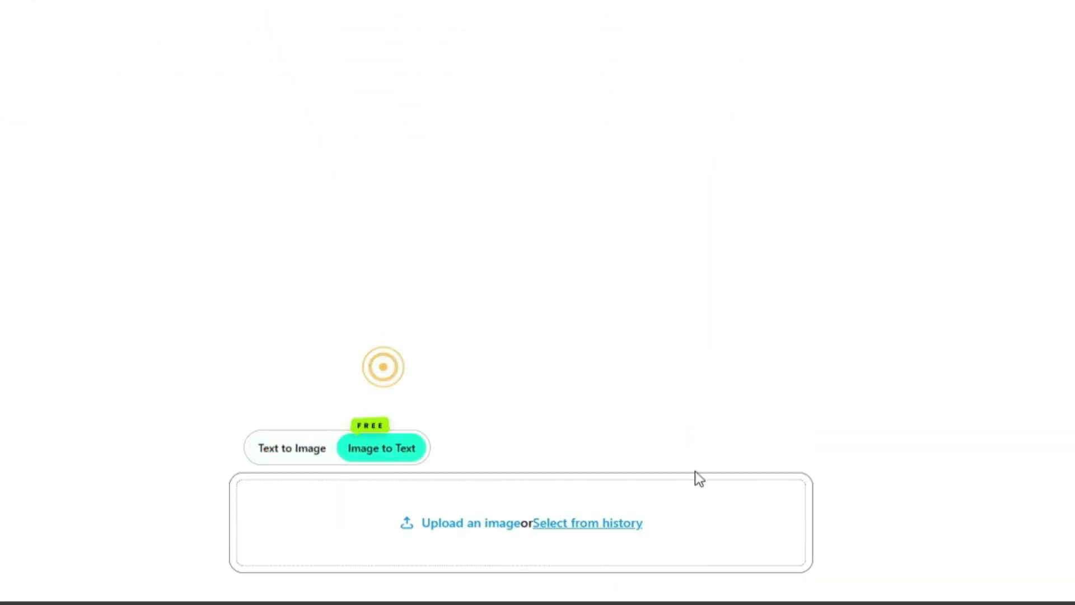
click(539, 548)
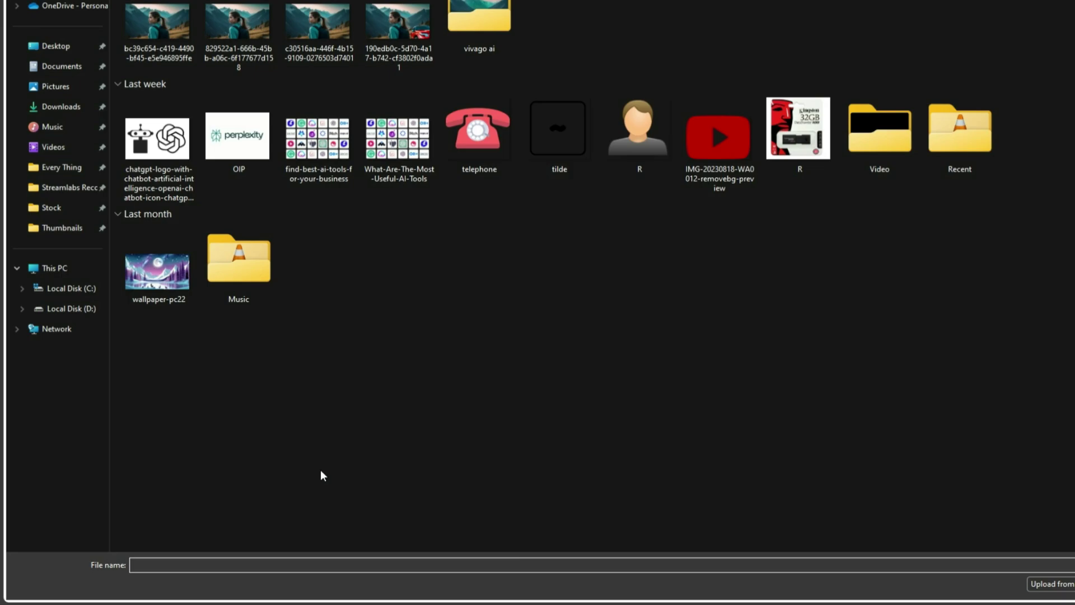
double_click(153, 271)
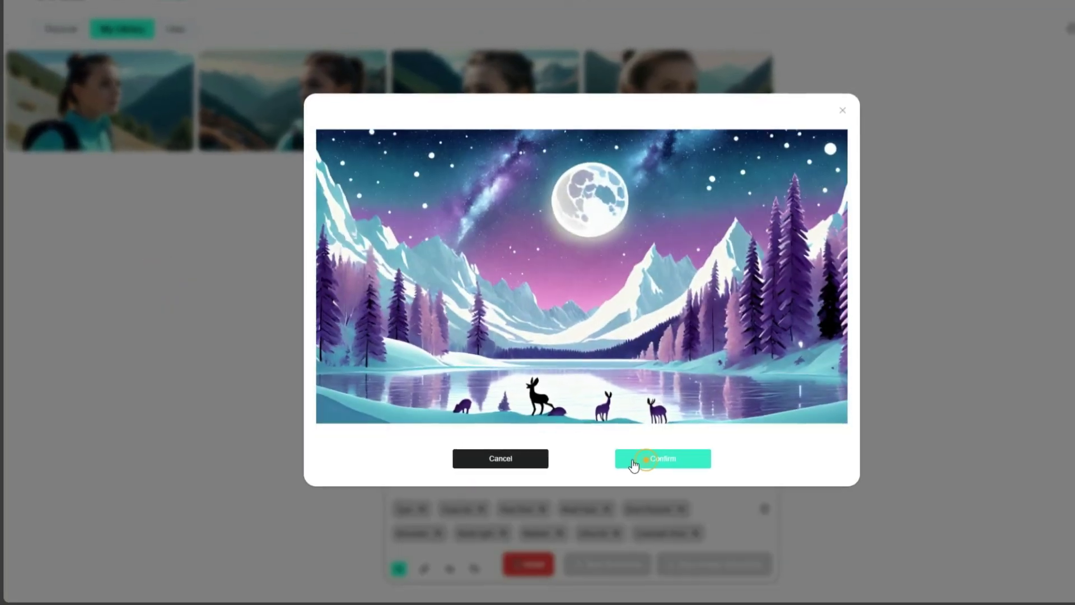
click(652, 463)
drag(475, 486, 368, 488)
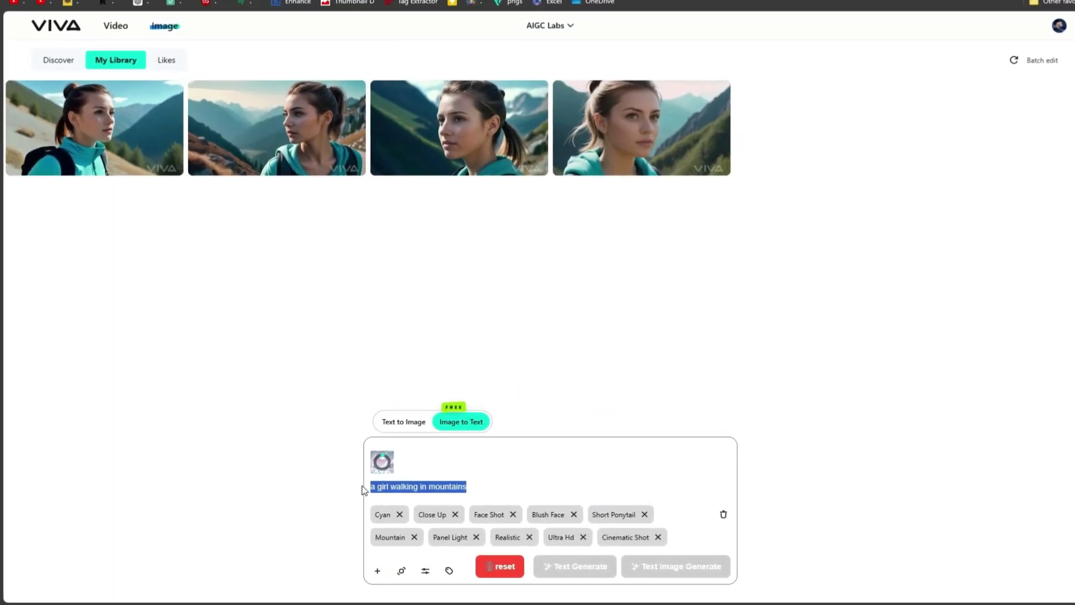
key(BackSpace)
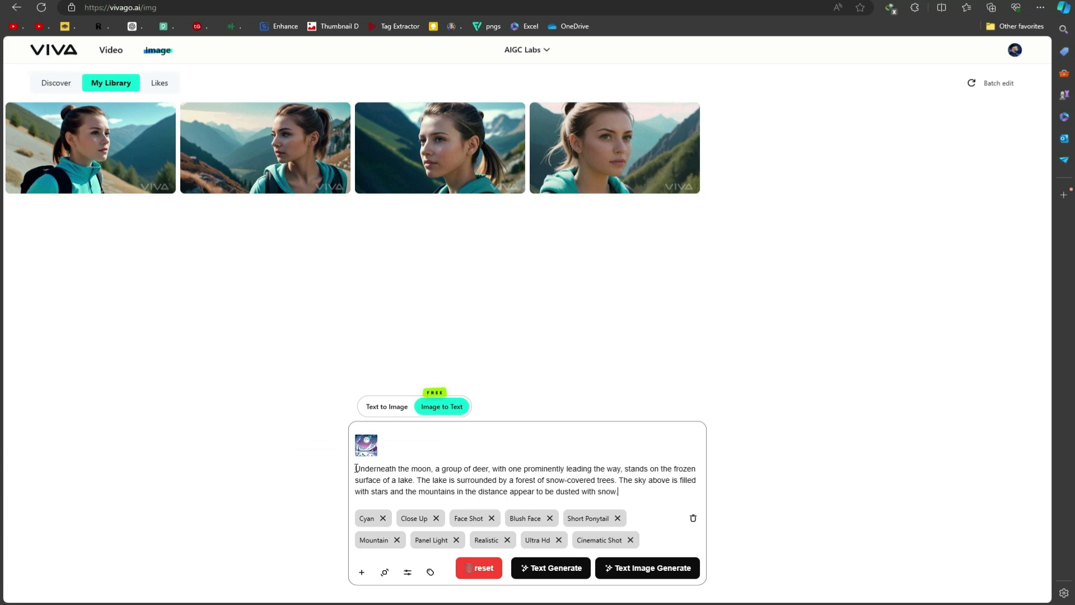
Copy the description of the moonlit deer scene and use it as the image prompt in Leonardo AI.
drag(356, 468, 618, 491)
key(ctrl+c)
click(430, 572)
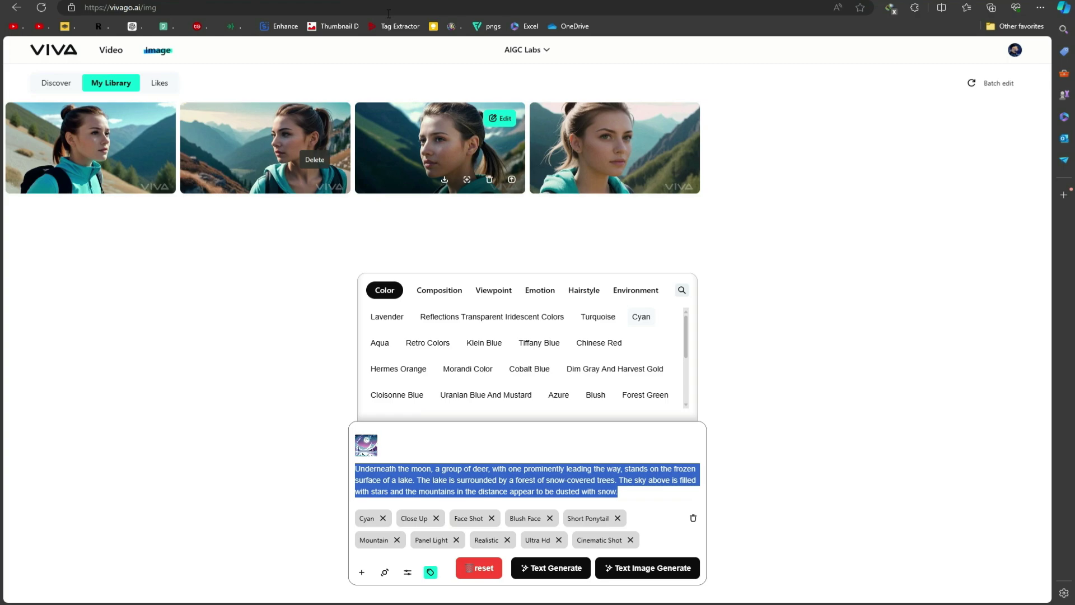
key(ctrl+v)
click(965, 104)
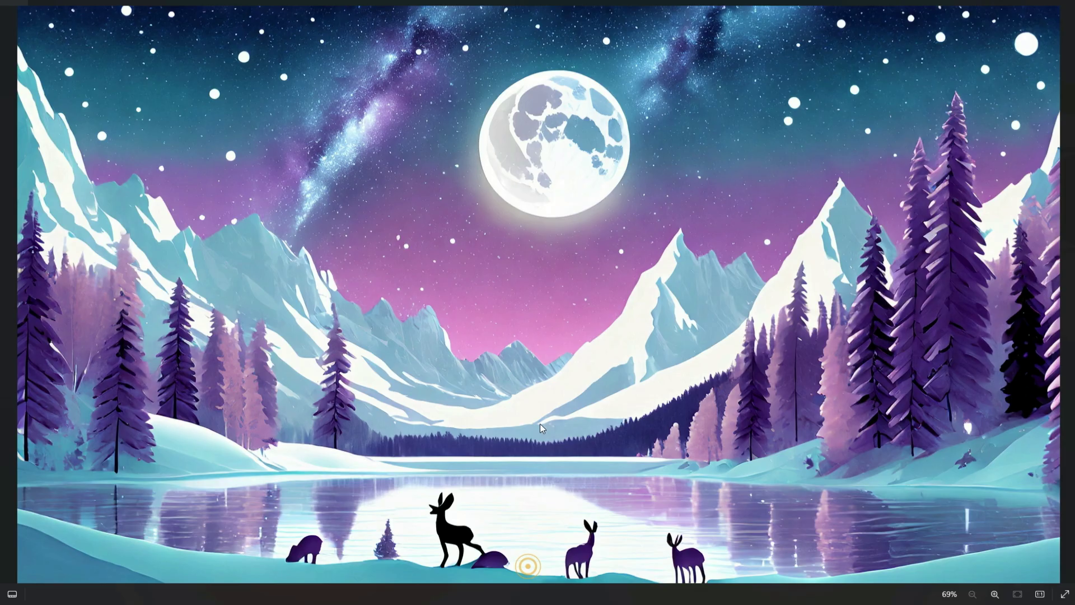
Compare the original wallpaper with the Leonardo AI image made from its description, and return to VIVA.
click(632, 562)
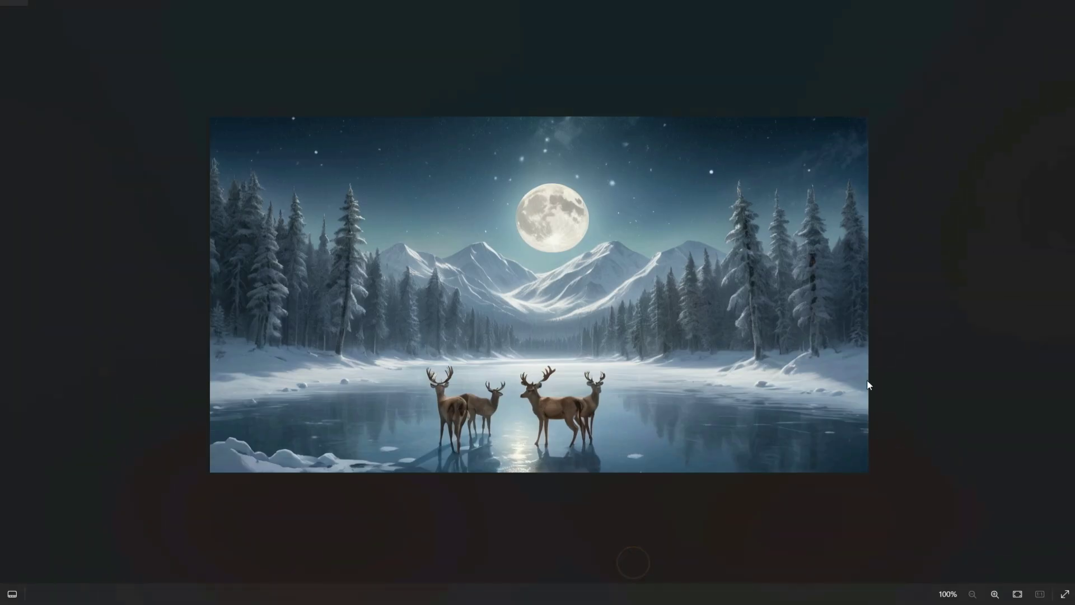
scroll(655, 396, up, 3)
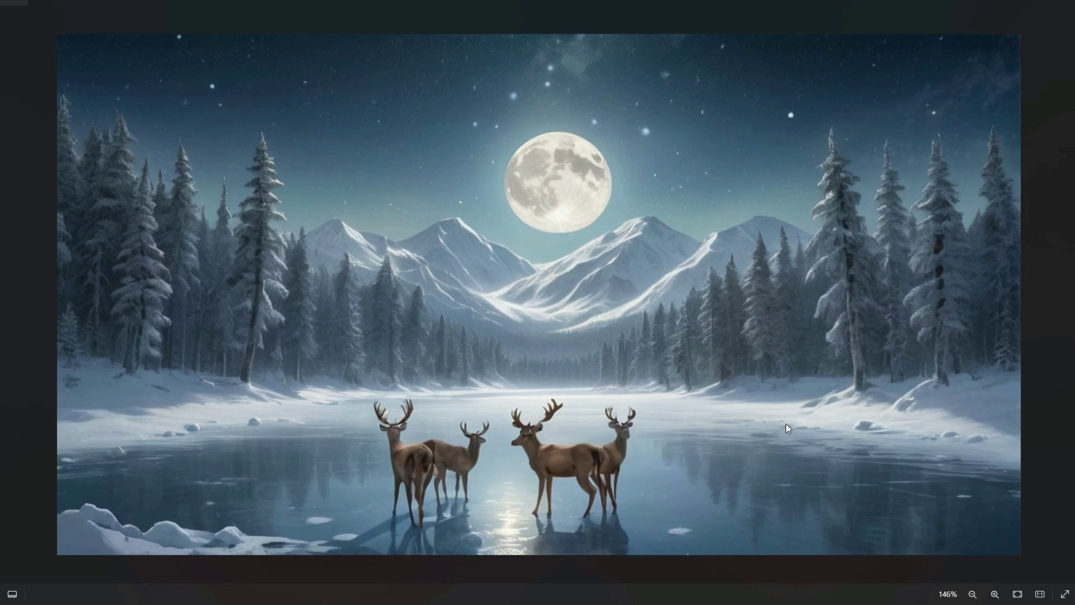
click(995, 2)
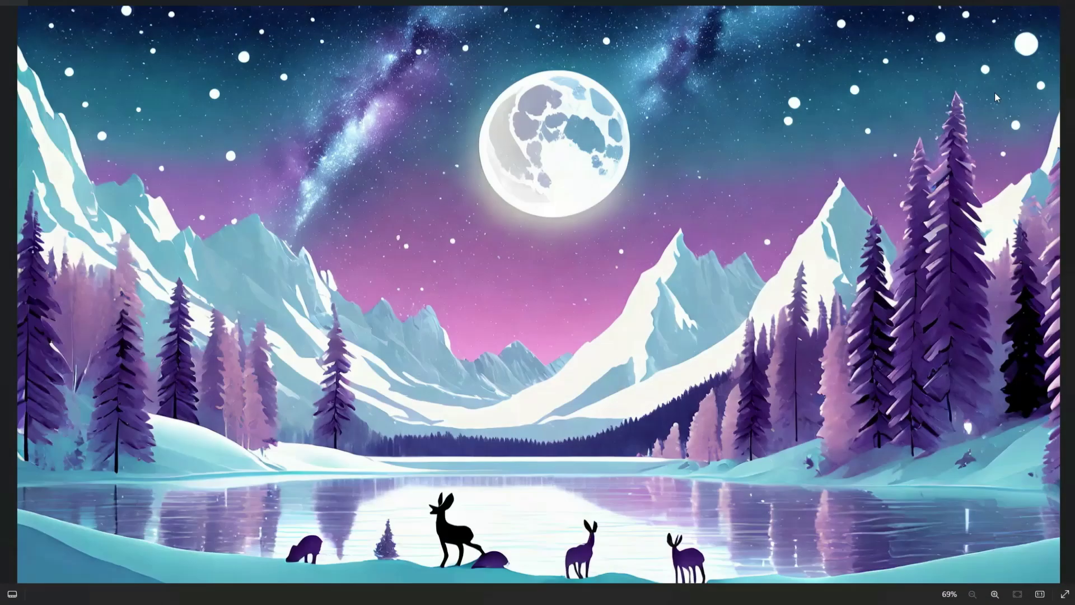
click(996, 2)
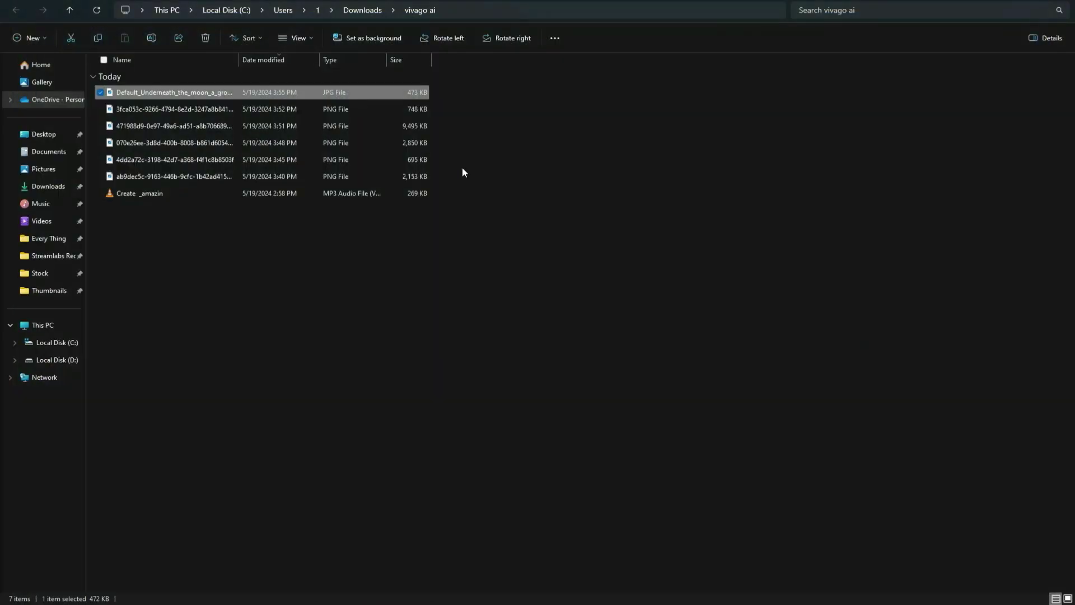
key(alt+Tab)
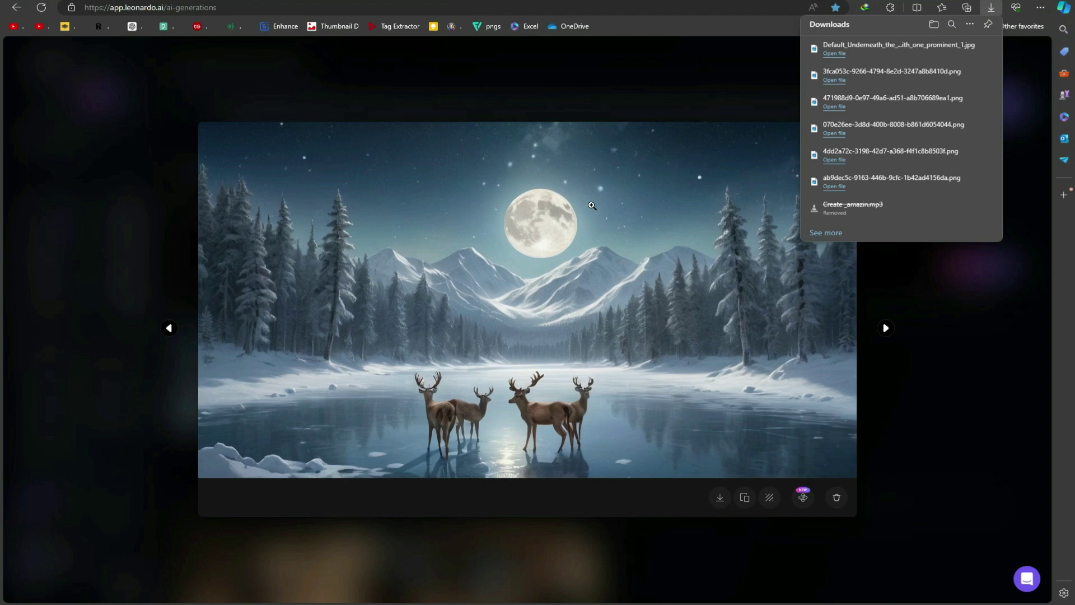
key(alt+Tab)
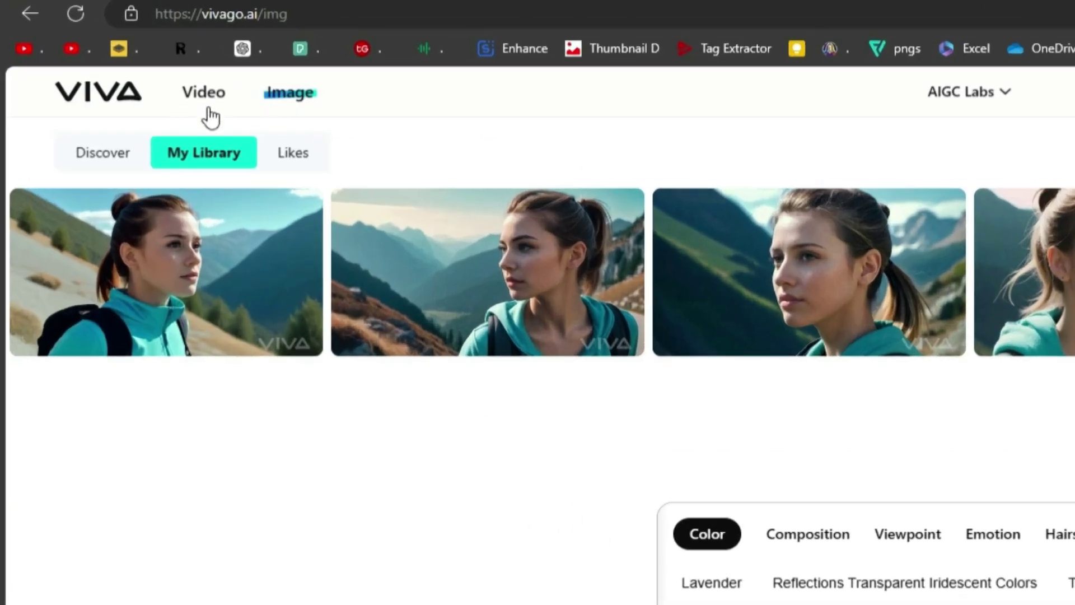
Open VIVA's video generator and enter the Text To Video prompt "a girl walking in mountains".
click(212, 95)
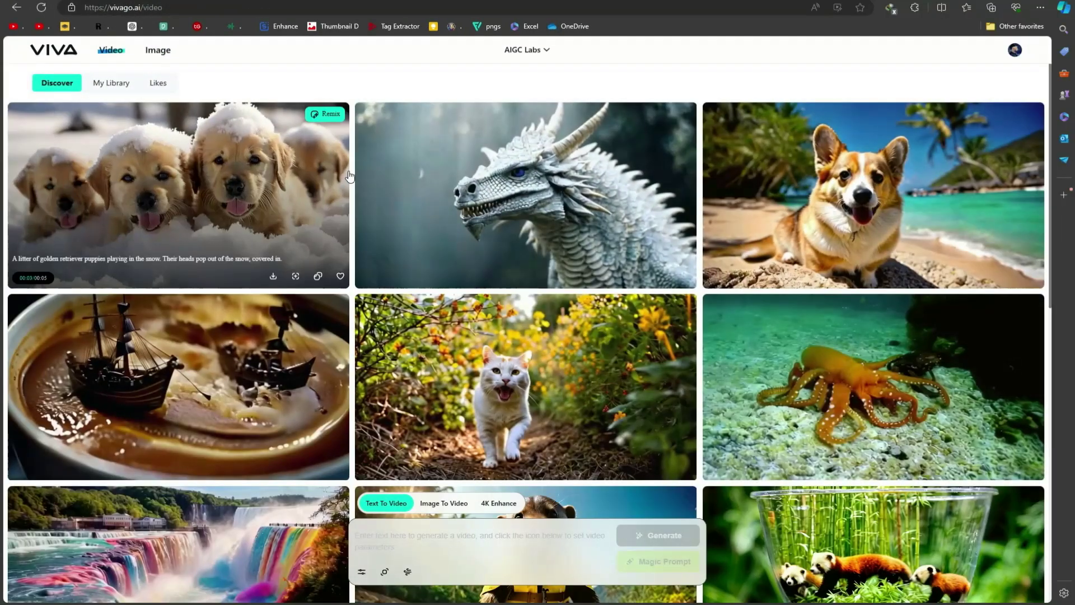
click(424, 540)
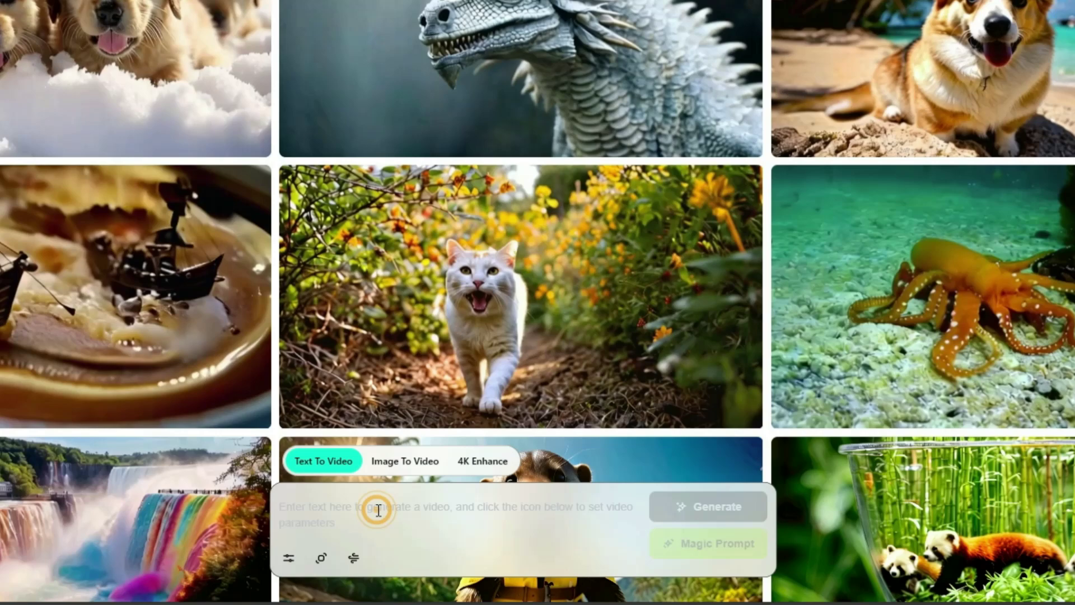
text(a girl walking in mountains)
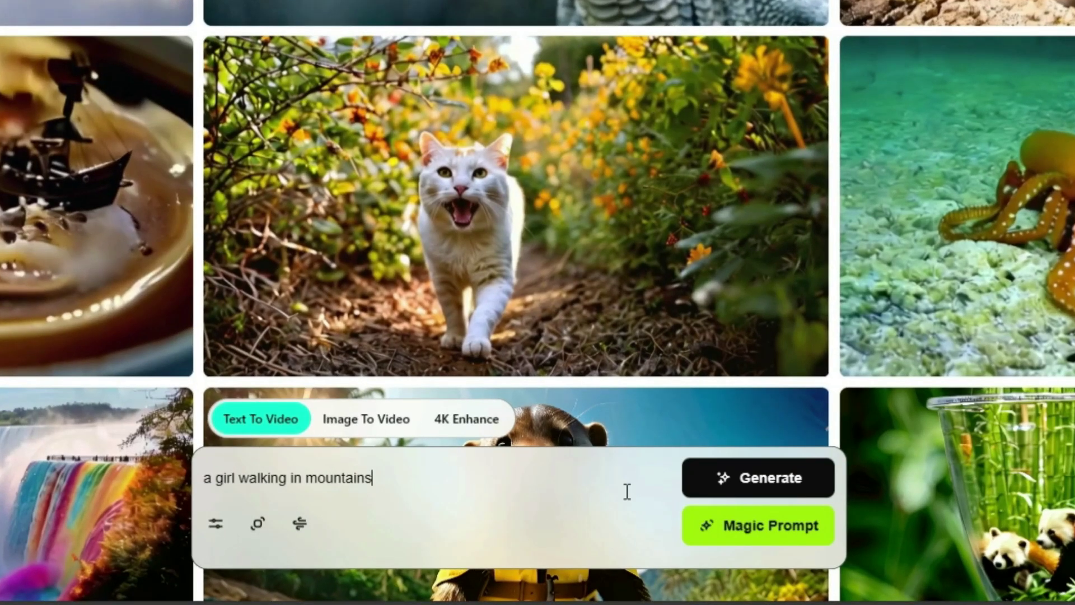
Set the video's motion strength to 7 and generate the video from the prompt.
click(217, 525)
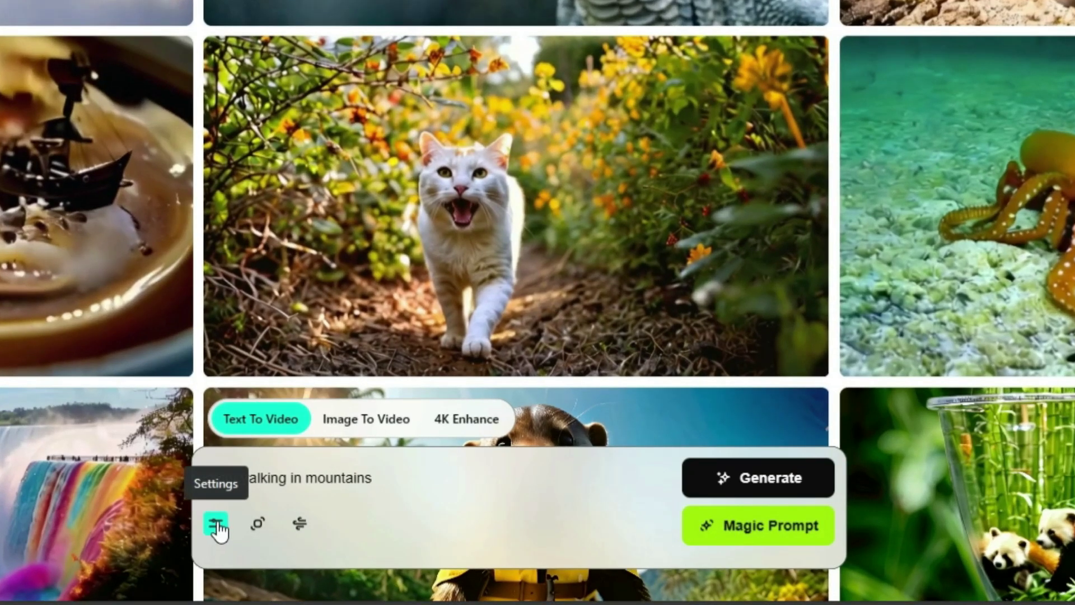
click(258, 524)
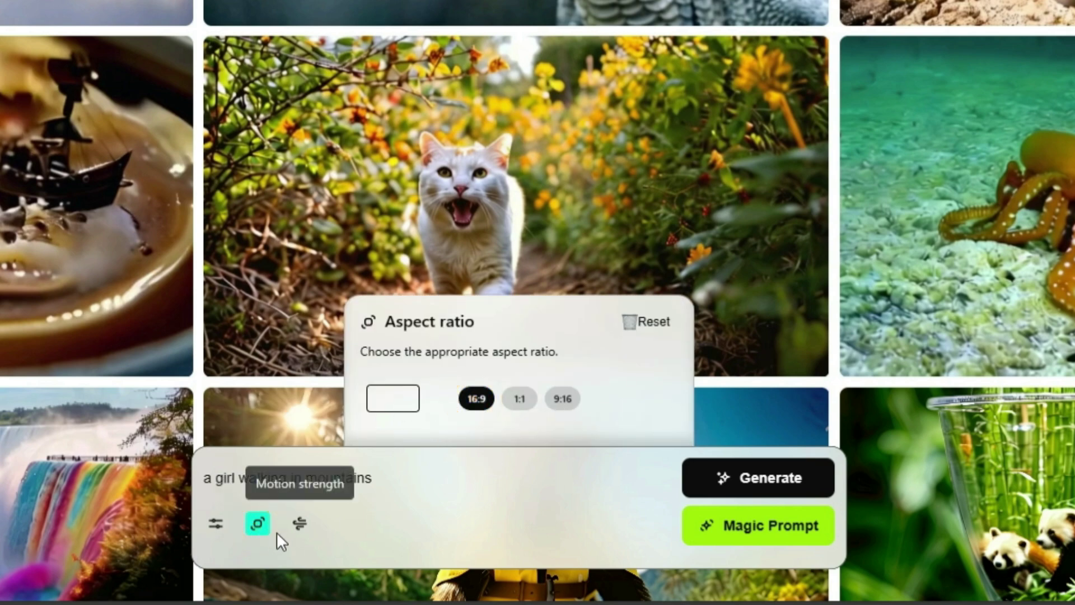
click(300, 524)
drag(670, 406, 440, 401)
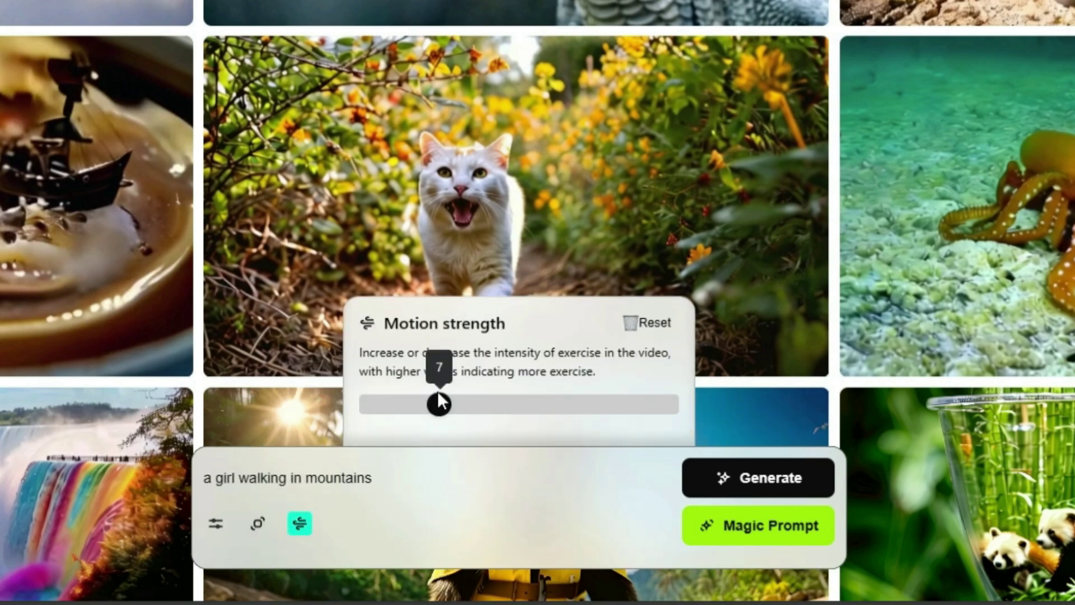
click(441, 477)
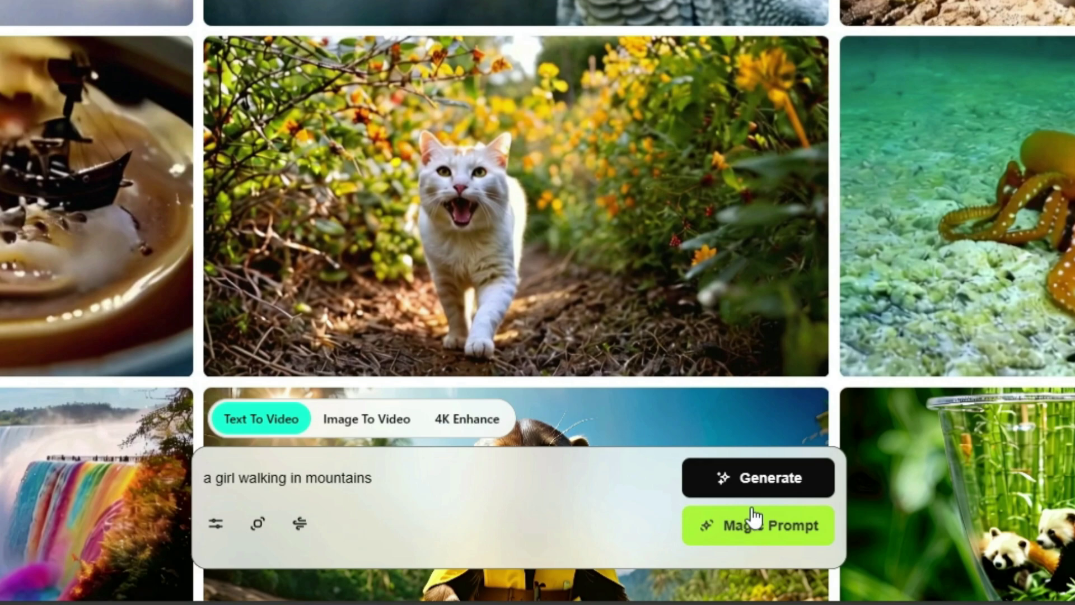
click(746, 478)
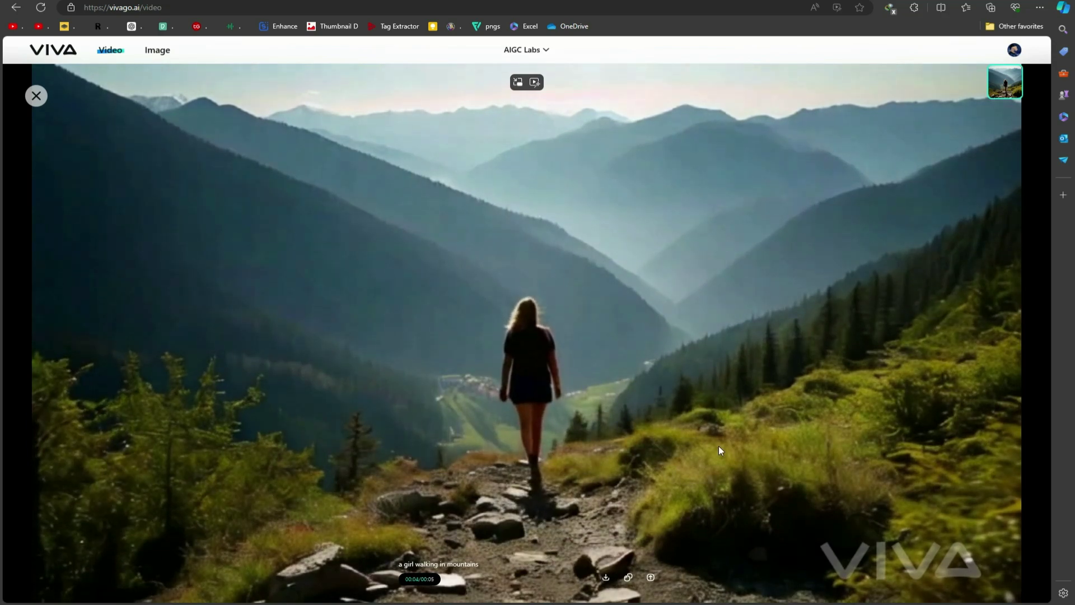
Leave the generated video and browse the Discover galleries of example images and videos.
click(15, 10)
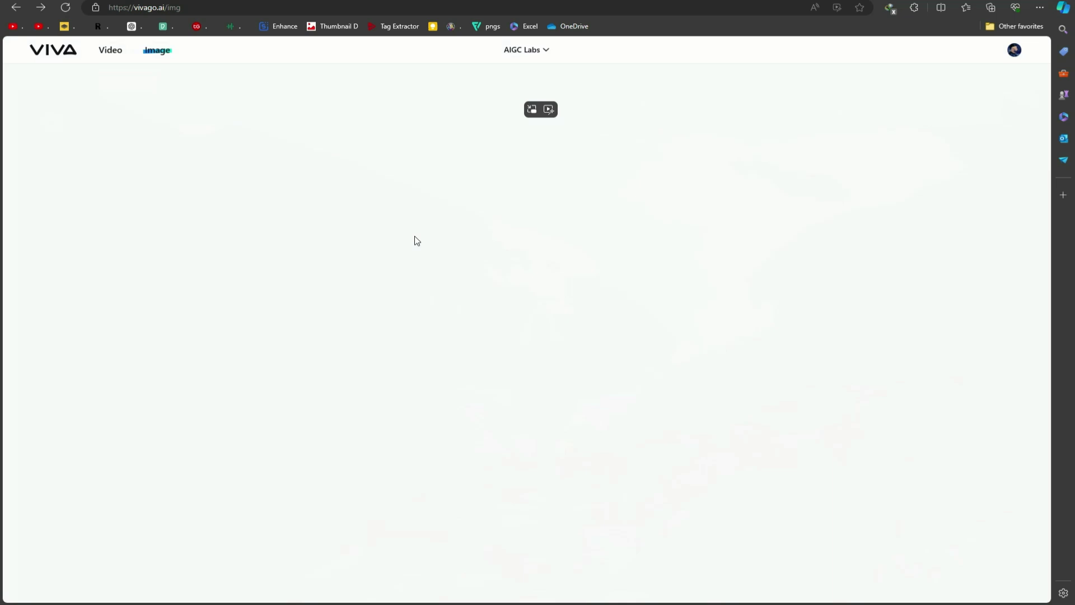
scroll(622, 224, down, 20)
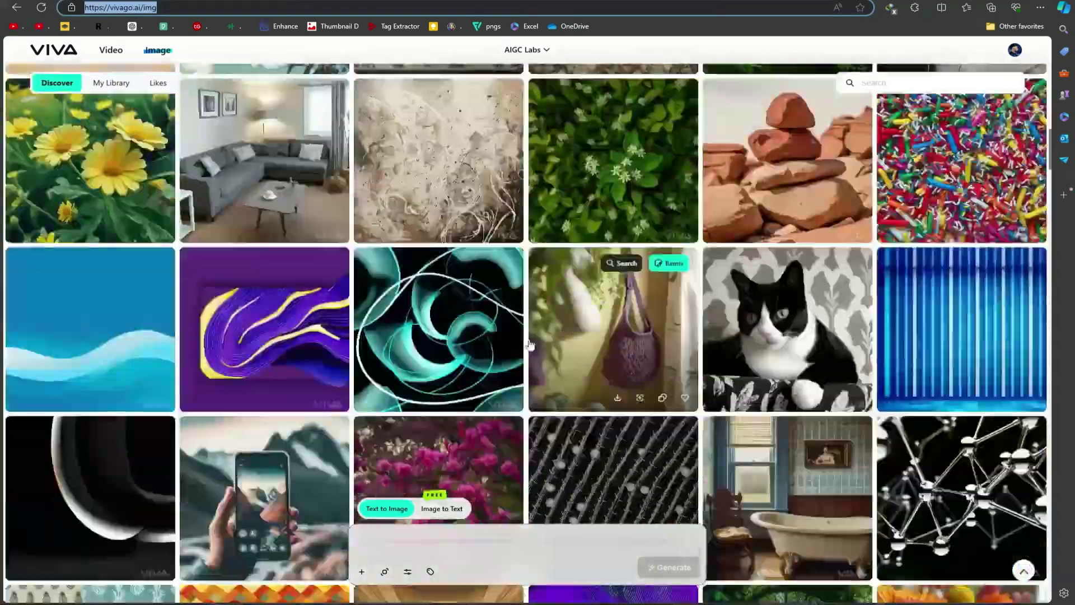
scroll(373, 310, up, 9)
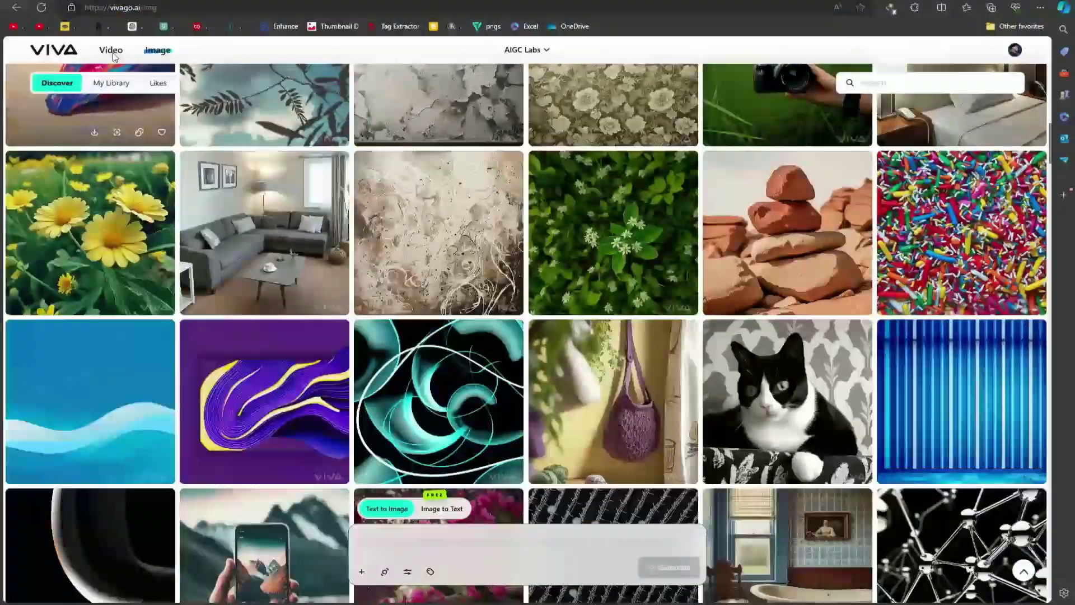
click(111, 50)
scroll(552, 269, down, 10)
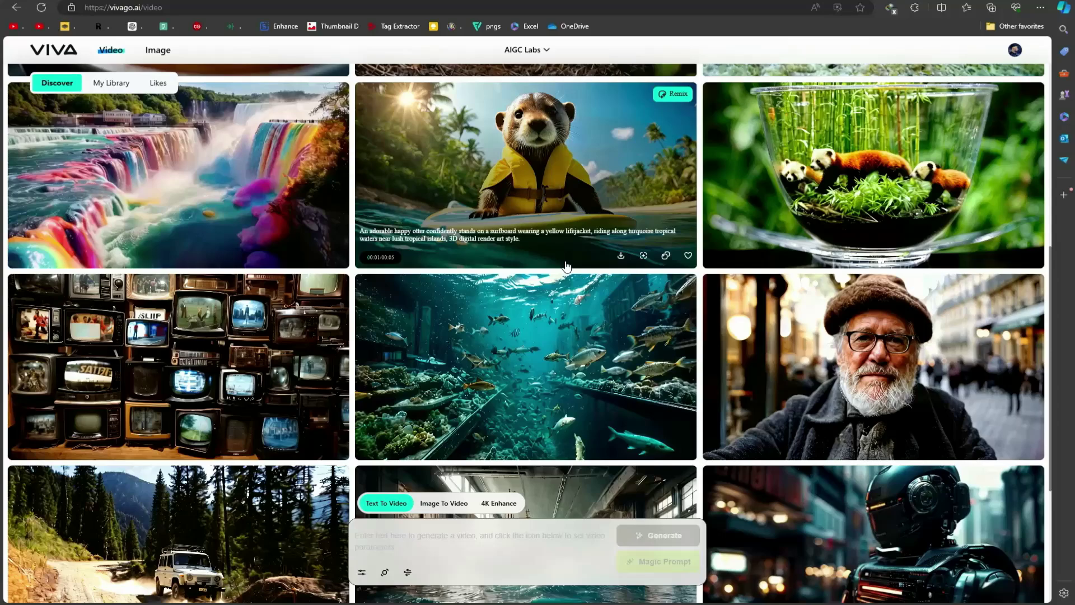
Open the personal video library to view the video generated from "a girl walking in mountains".
scroll(526, 387, up, 10)
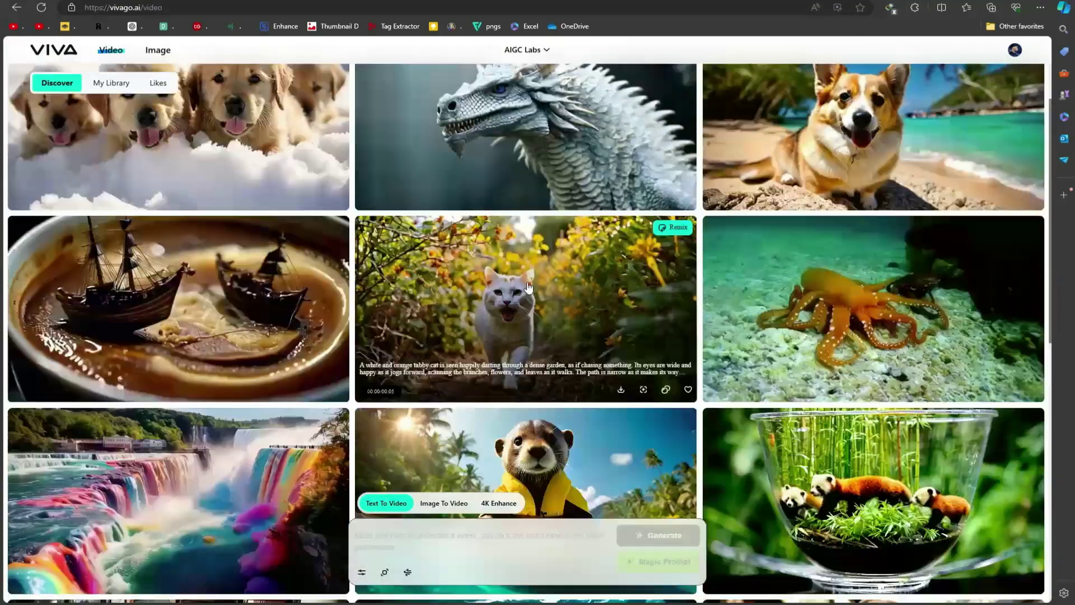
click(129, 88)
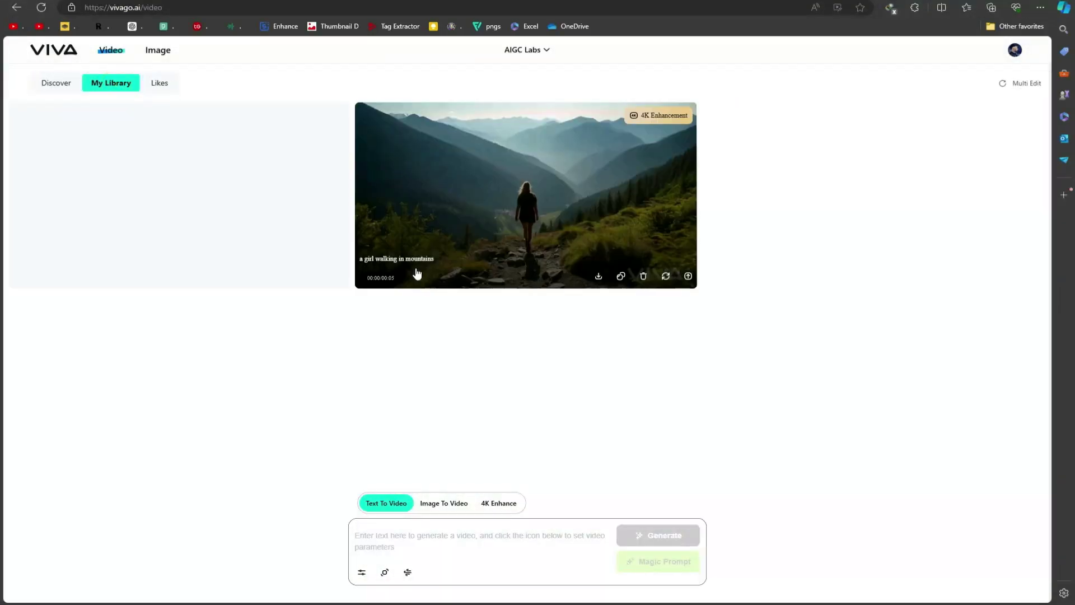
Switch to VIVA's image section and browse the example images in its Discover gallery.
click(157, 50)
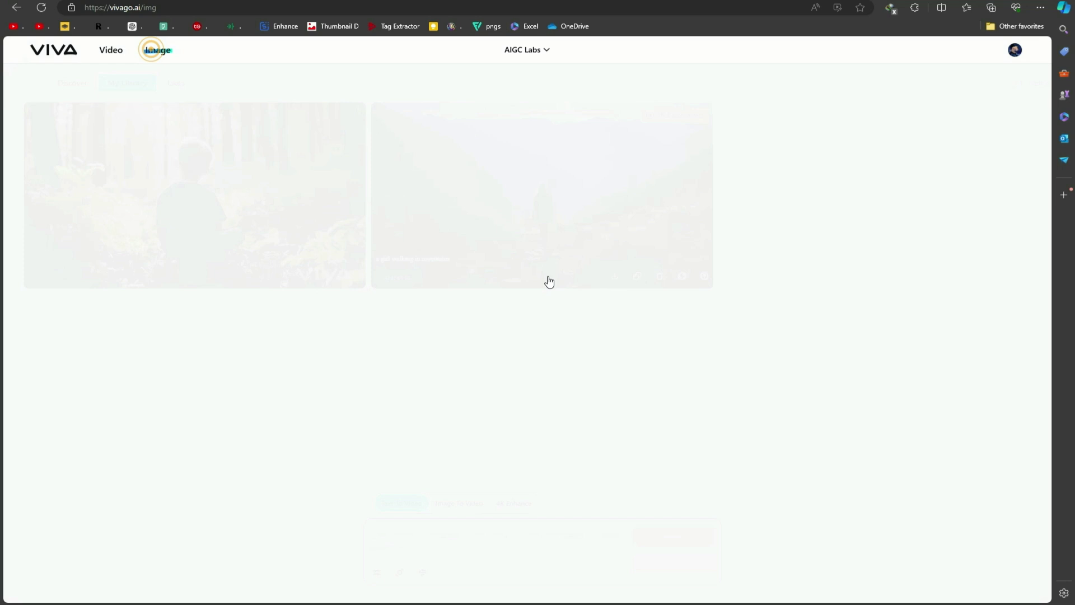
scroll(522, 247, down, 10)
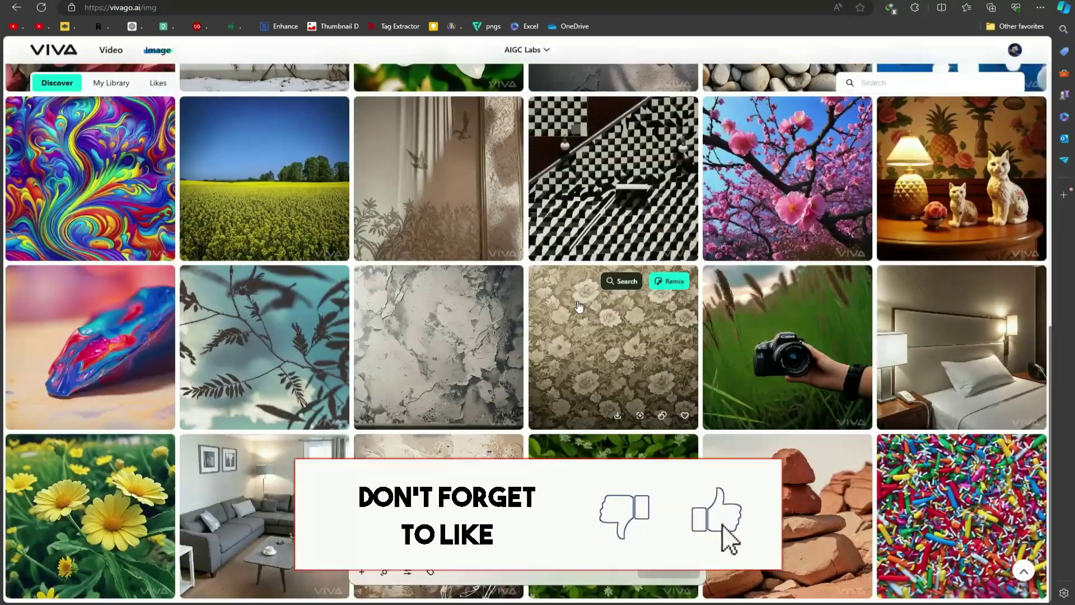
scroll(591, 315, down, 15)
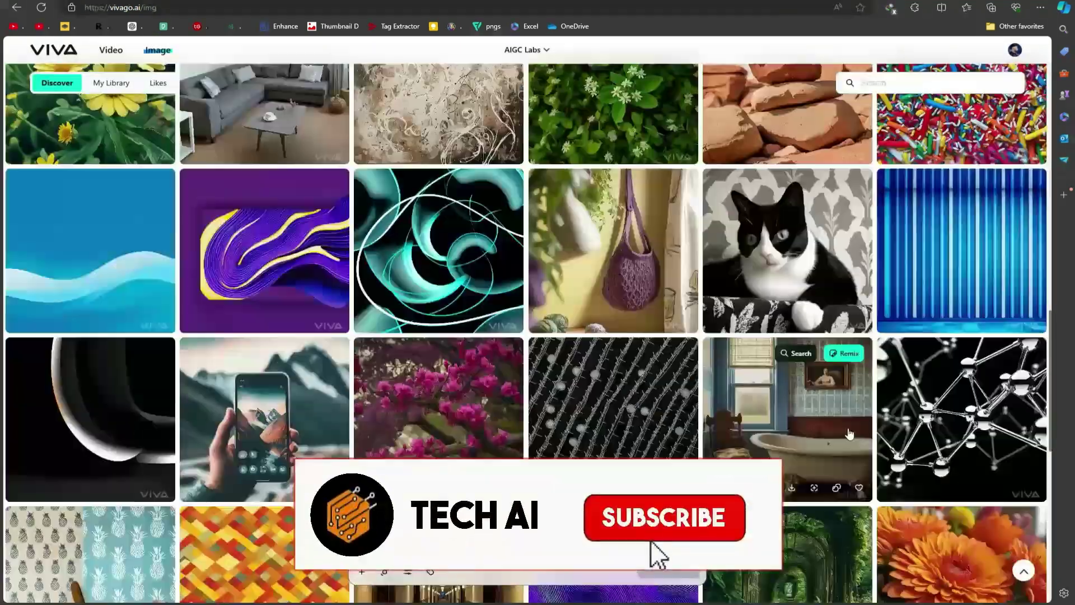
scroll(874, 455, down, 14)
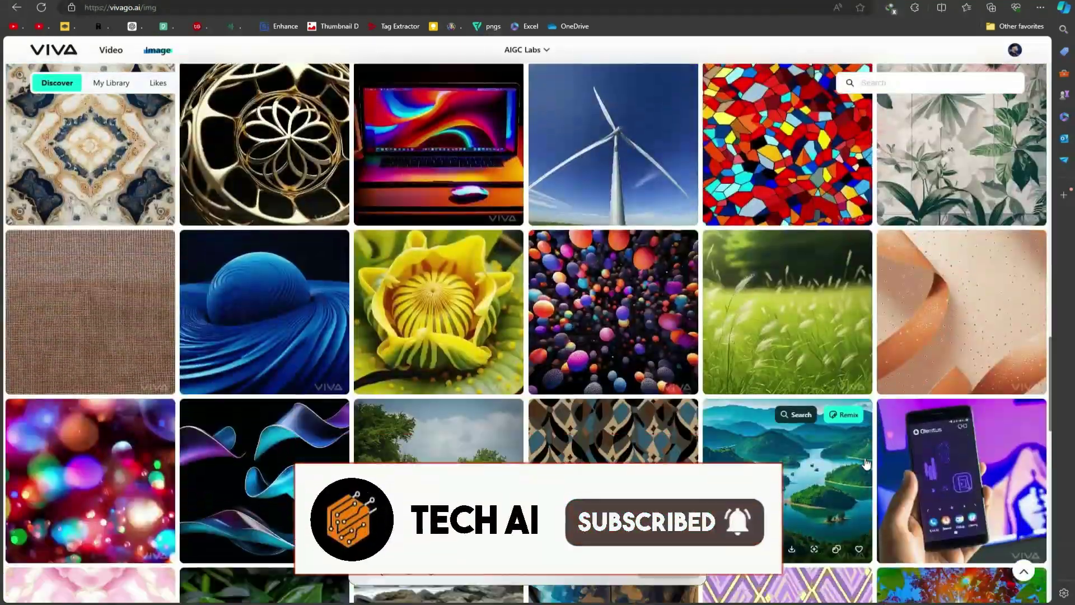